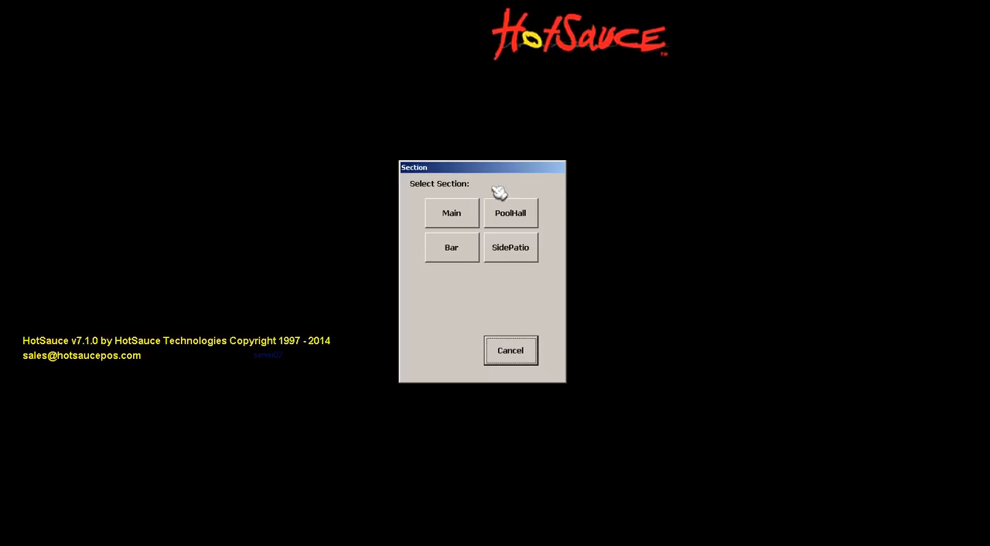
Enter the Main section, dismiss the 86 items message and open table 21 for 3 guests
left_click(462, 211)
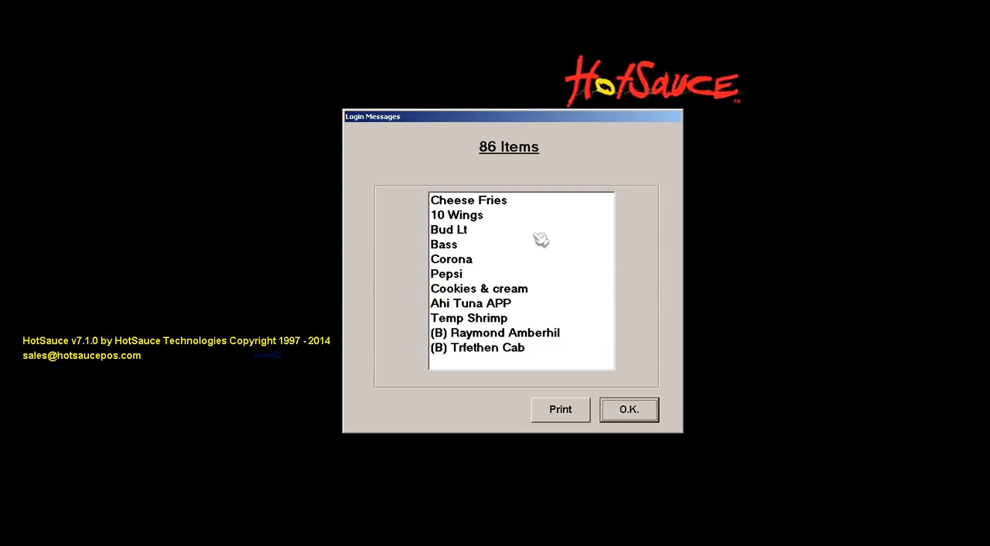
left_click(626, 407)
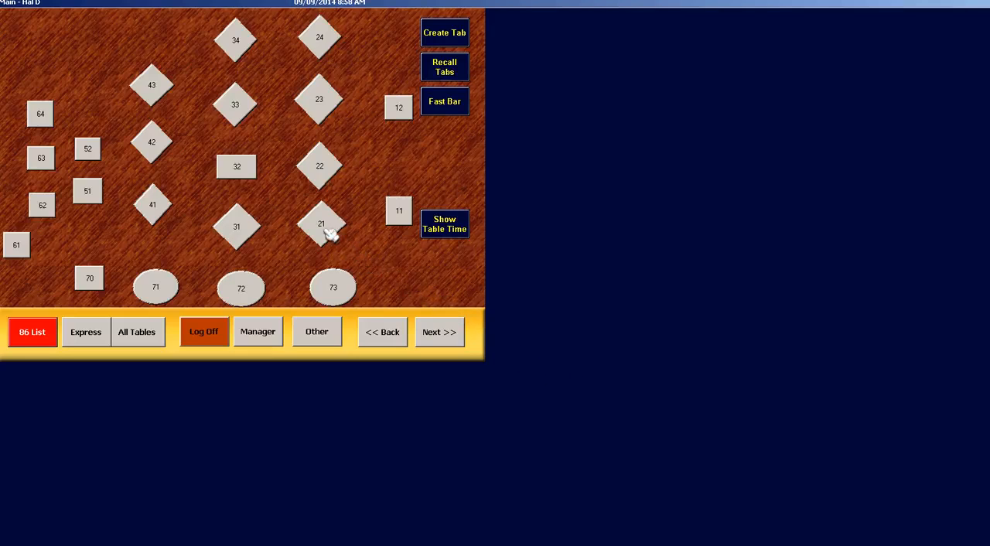
left_click(327, 233)
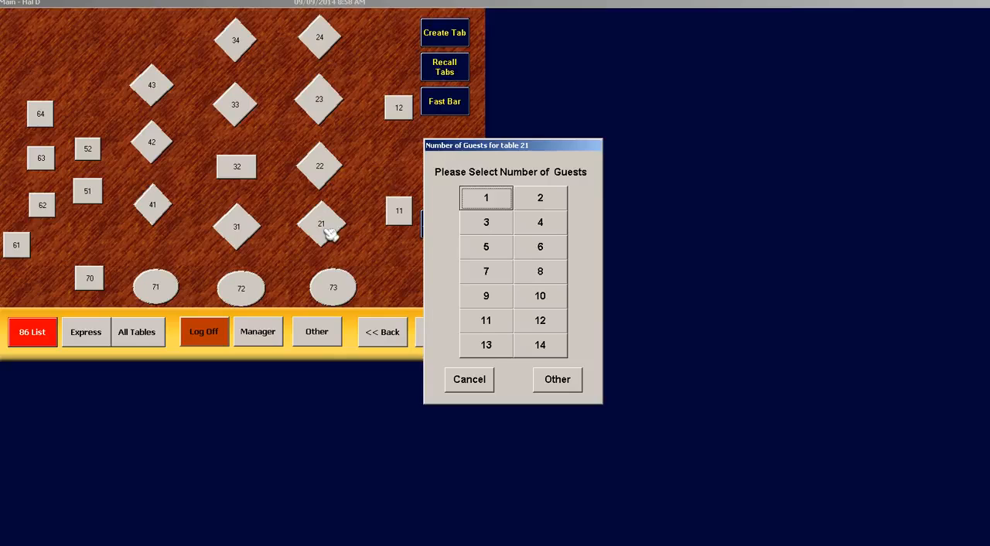
left_click(485, 220)
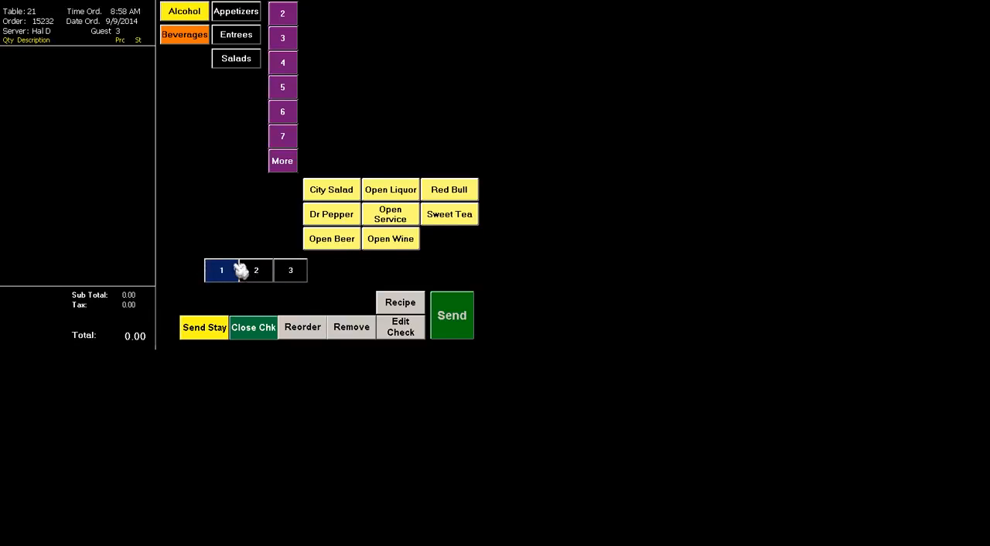
Order a Sweet Tea for guest 1, a Dr Pepper for guest 2 and a bottled Amstel Lt for guest 3, and send the drinks
left_click(467, 220)
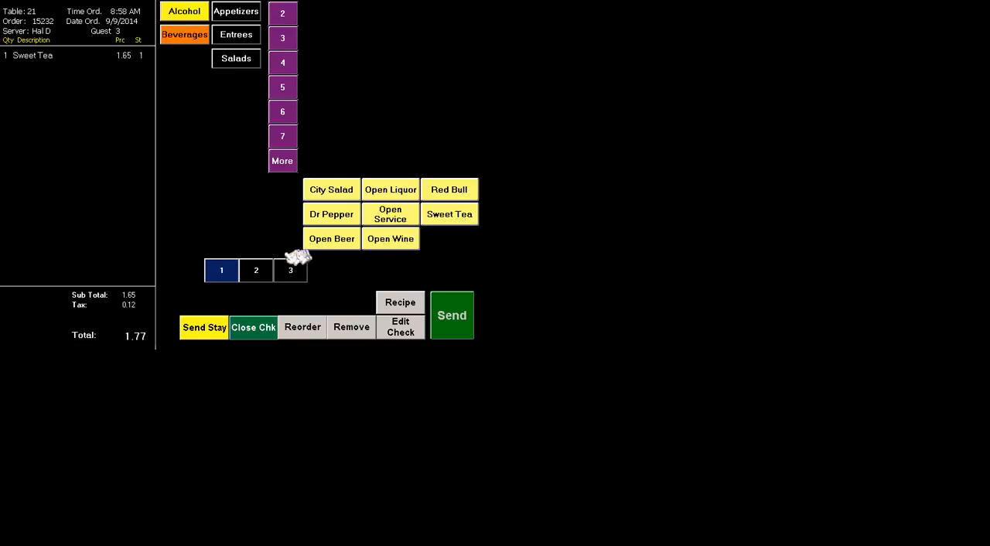
left_click(263, 270)
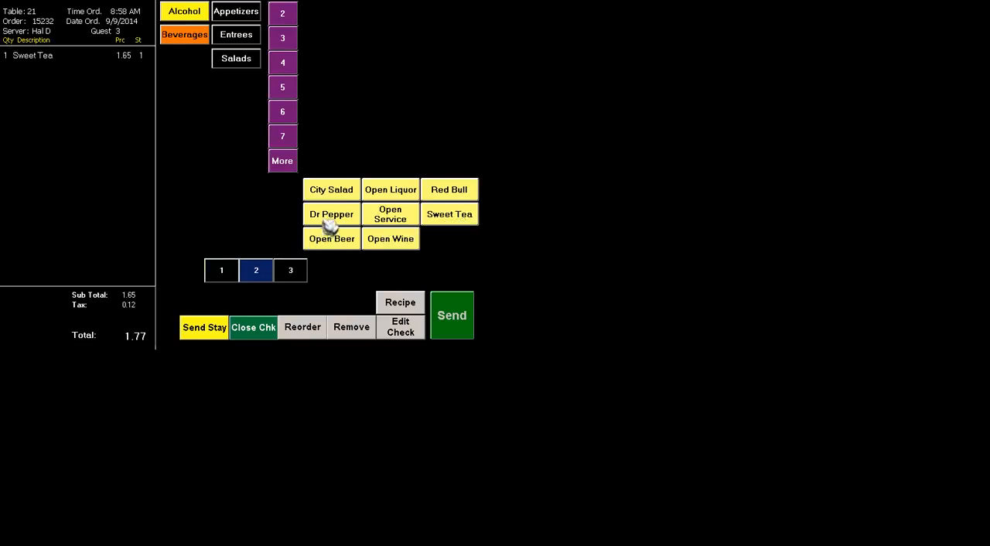
left_click(329, 221)
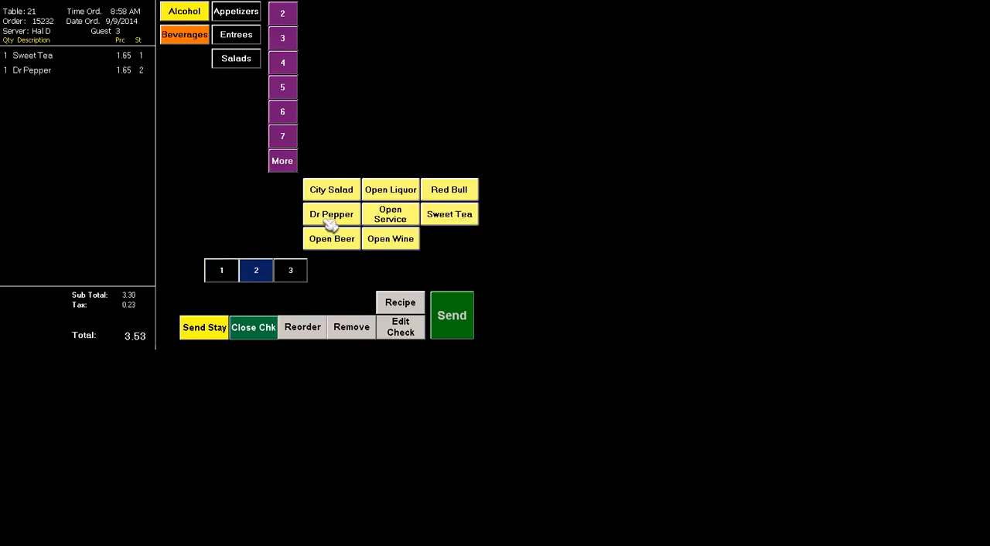
left_click(299, 270)
left_click(189, 14)
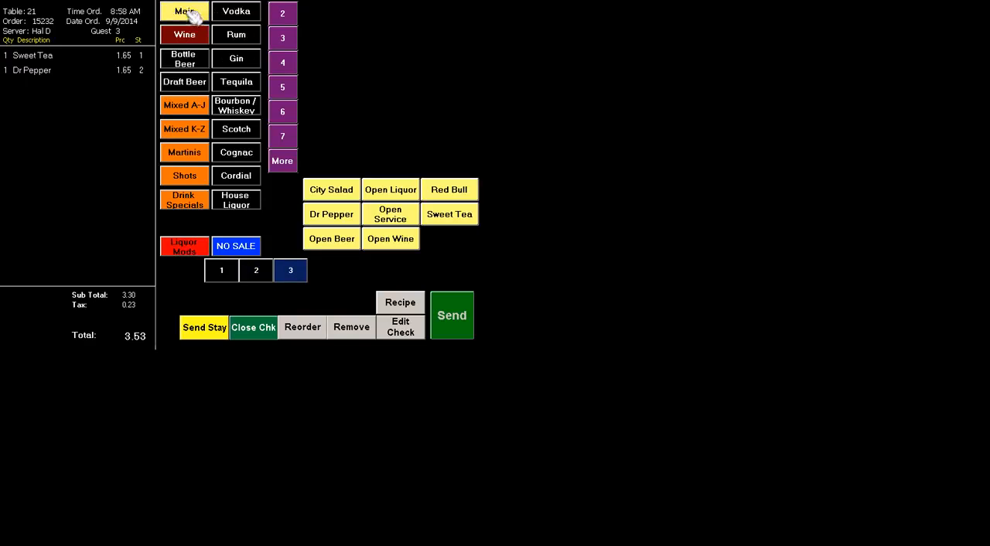
left_click(197, 62)
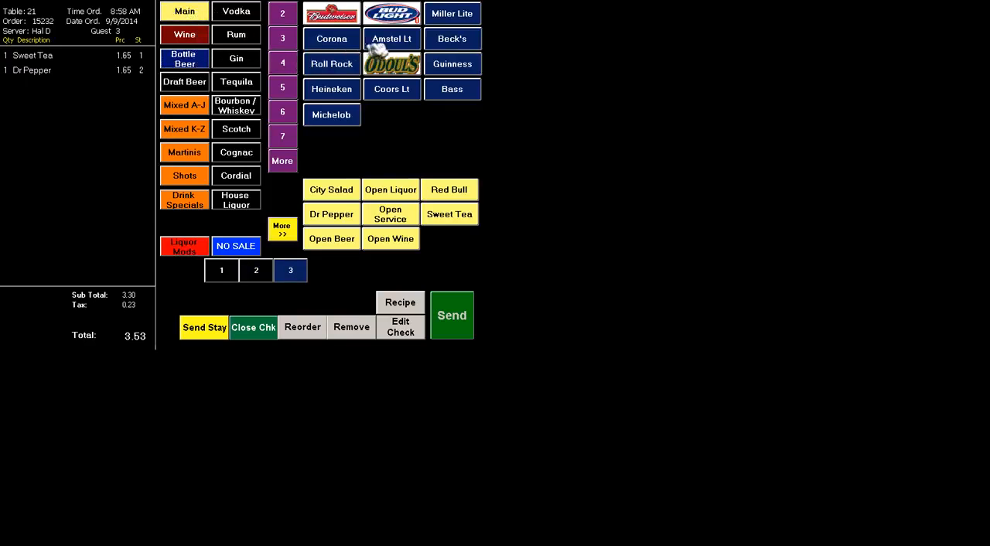
left_click(394, 43)
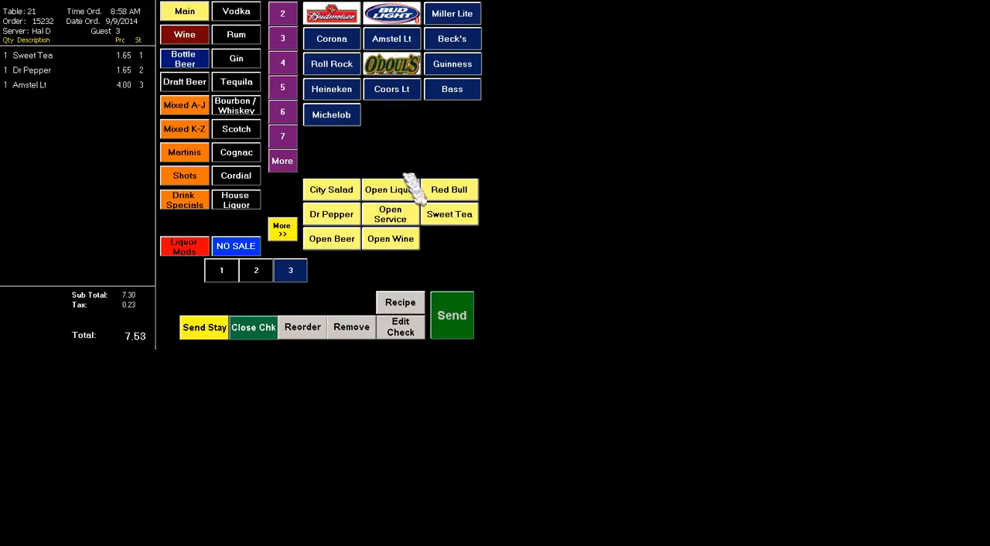
left_click(455, 319)
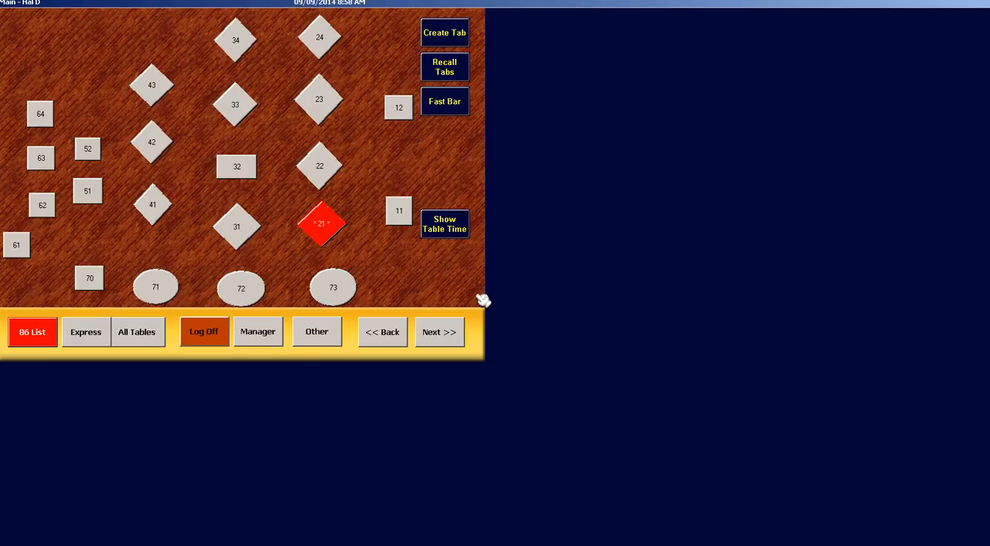
Reopen table 21's order for modification and add the Chips and Salsa appetizer for guest 1
left_click(332, 227)
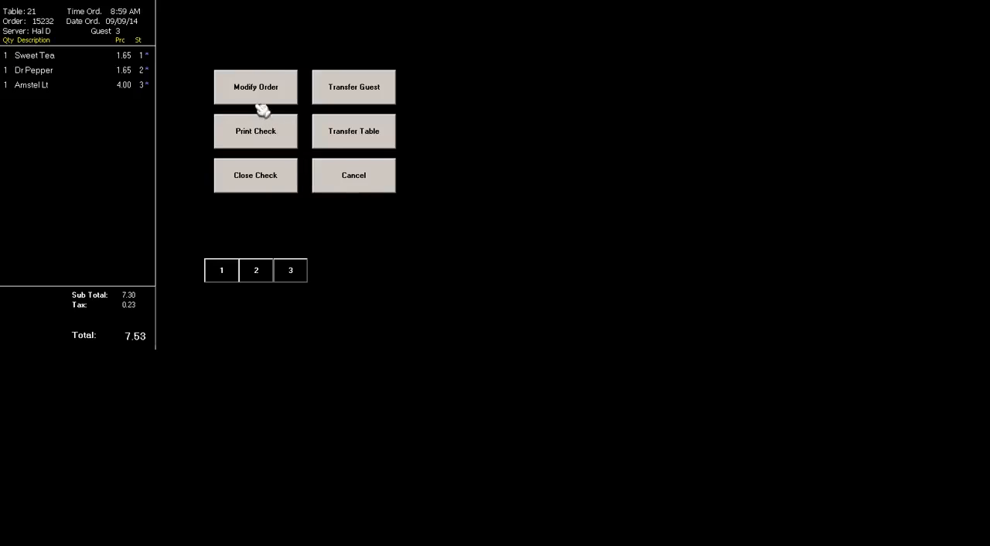
left_click(263, 101)
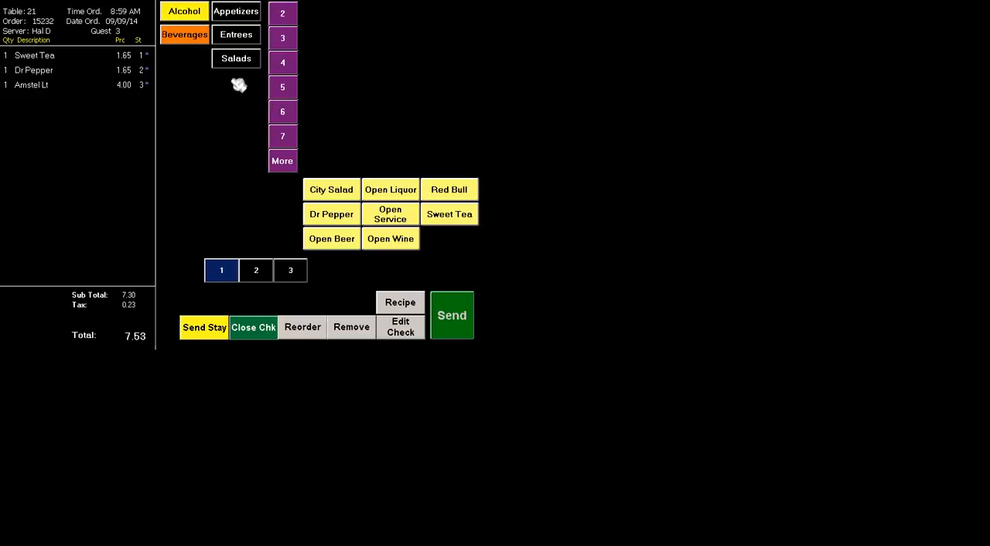
left_click(240, 14)
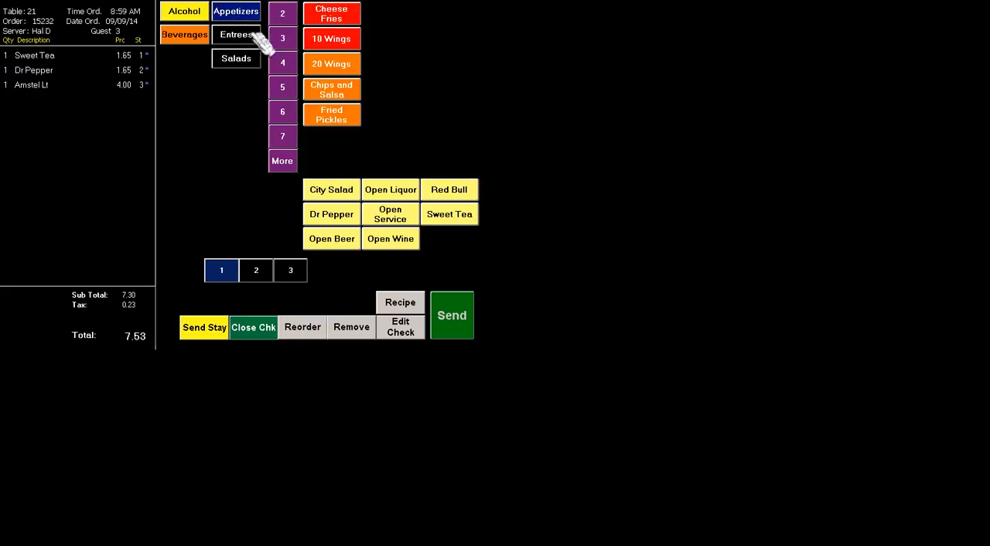
left_click(327, 90)
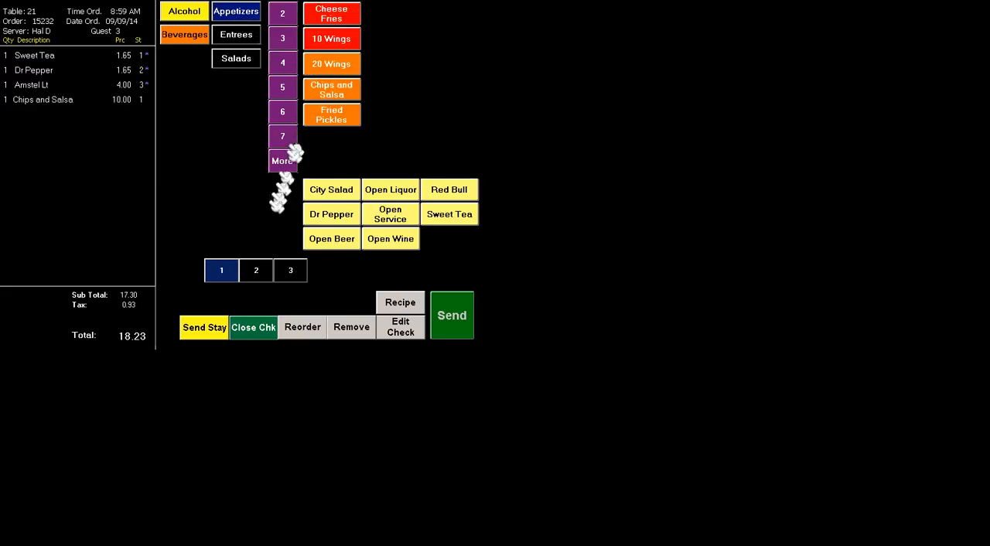
Add a Rib-Eye entree cooked Med Rare for guest 2
left_click(260, 271)
left_click(256, 38)
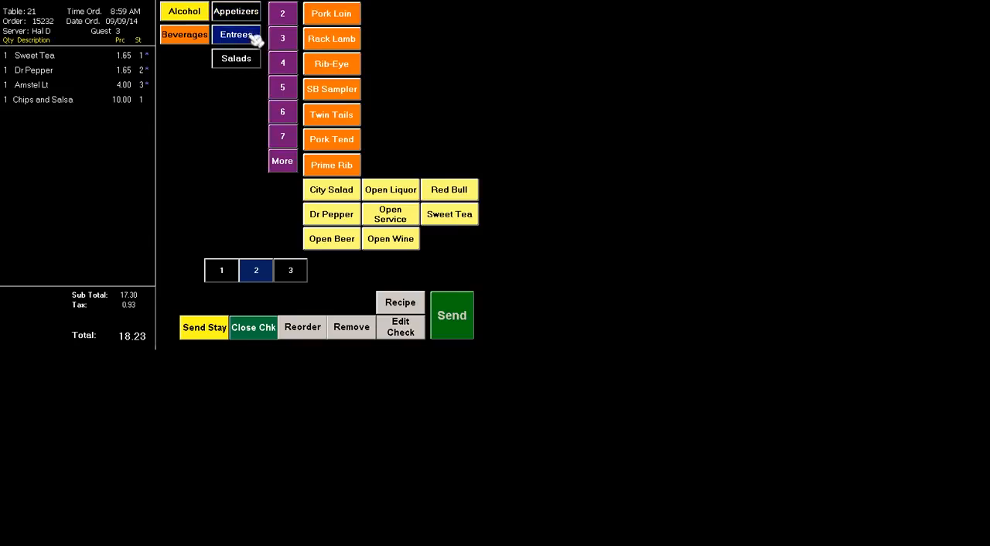
left_click(329, 65)
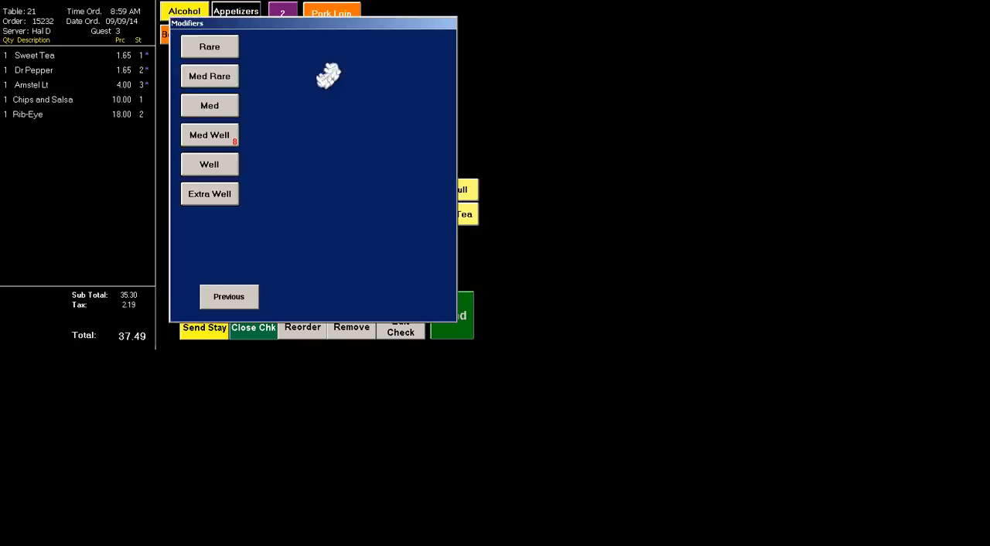
left_click(219, 76)
Add a Caesar Salad with Salmon cooked Med Rare for guest 3 and send the food order
left_click(294, 274)
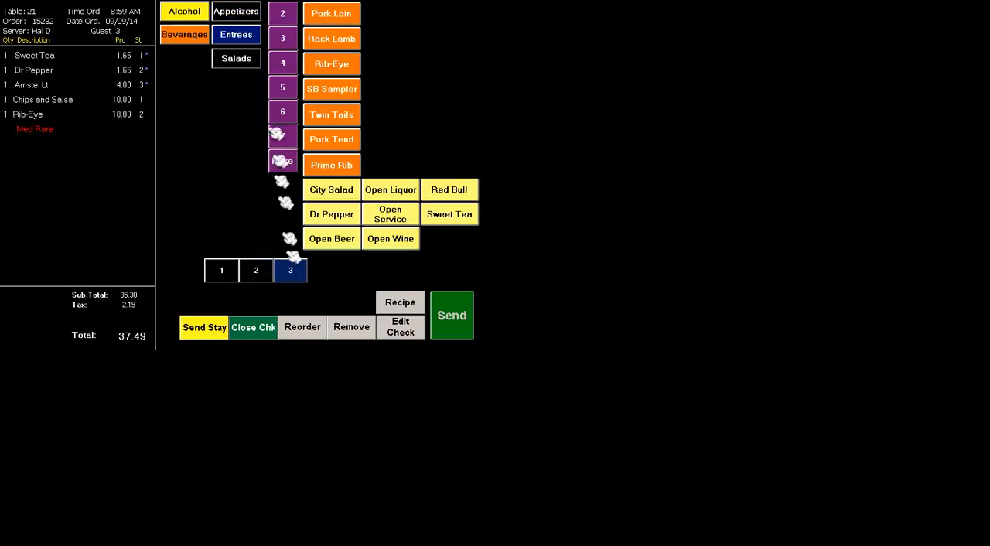
left_click(249, 65)
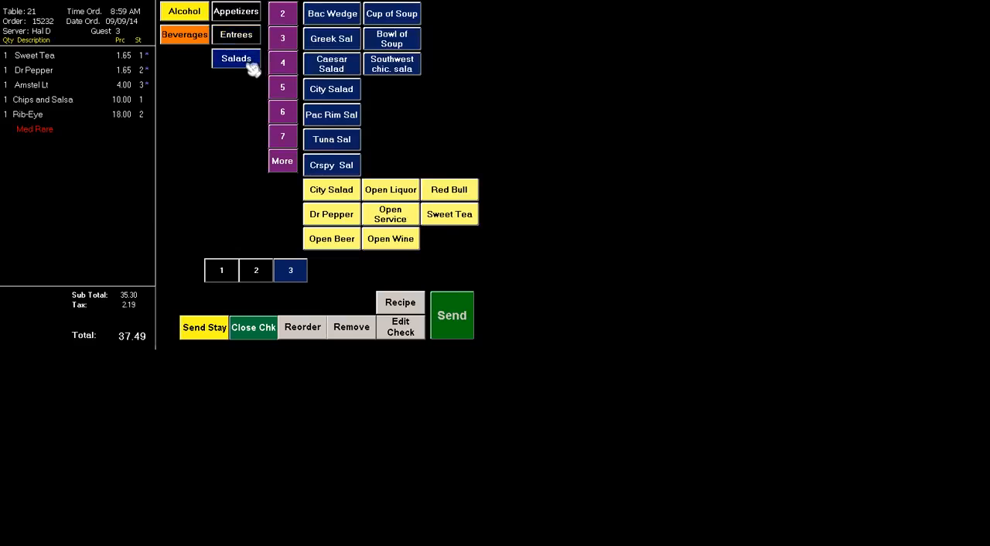
left_click(331, 63)
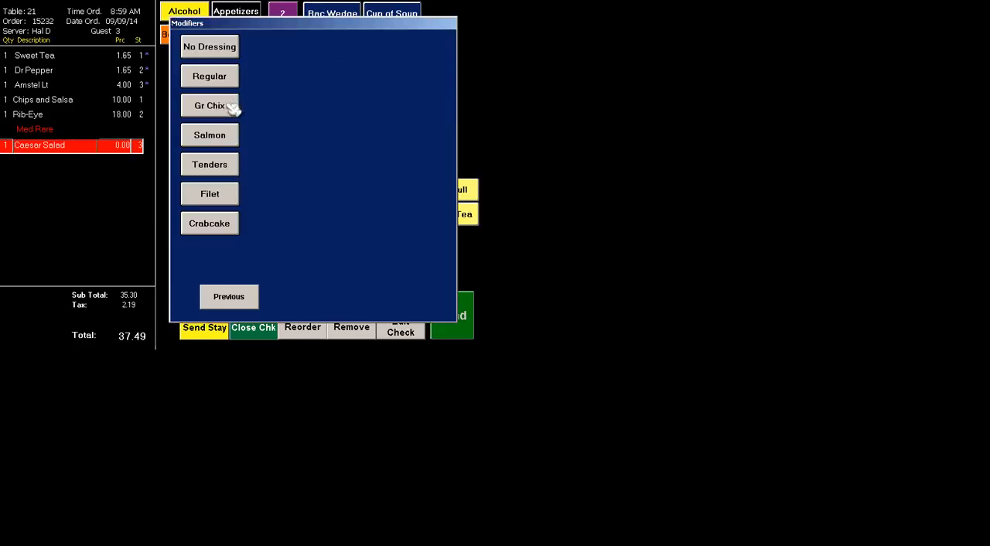
left_click(229, 133)
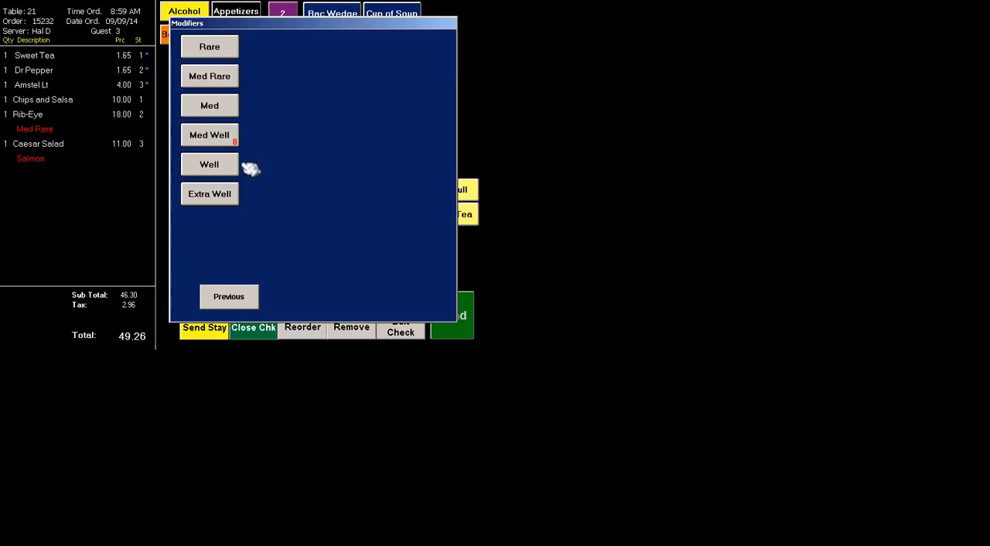
left_click(219, 84)
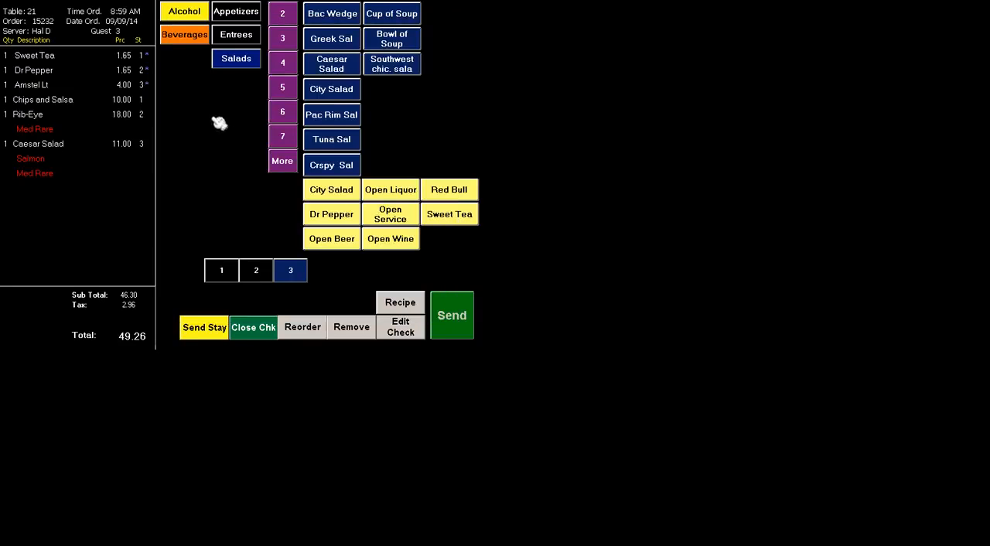
left_click(456, 317)
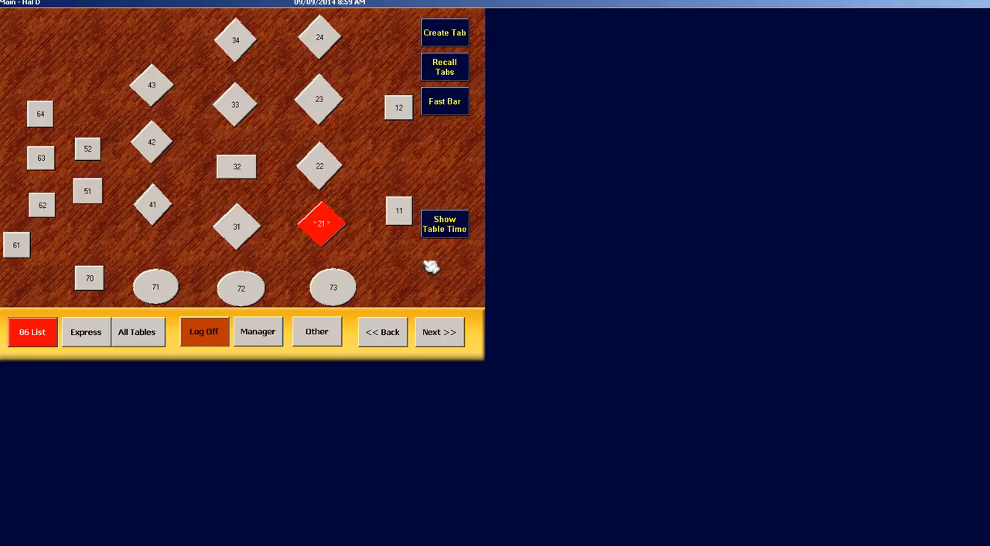
Print separate checks for all guests at table 21
left_click(325, 226)
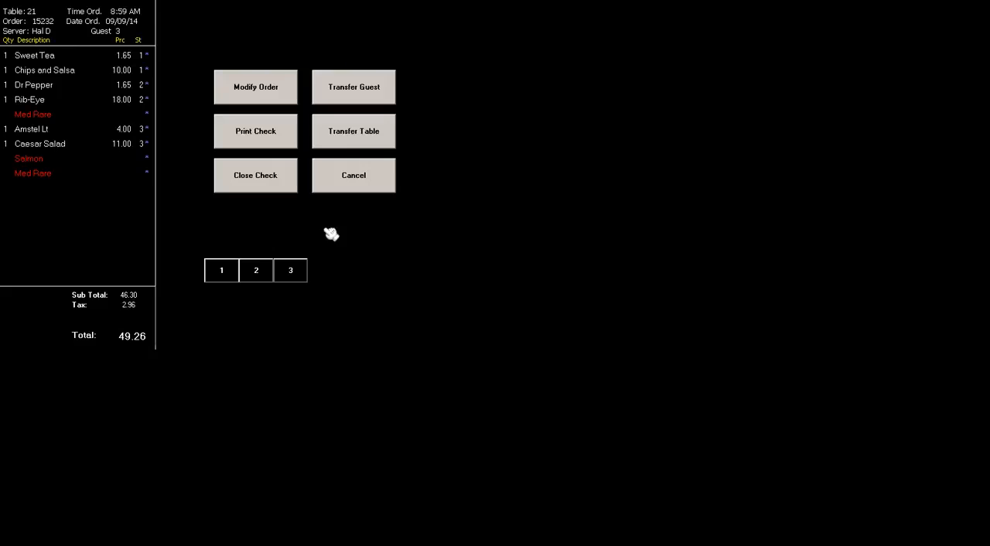
left_click(255, 133)
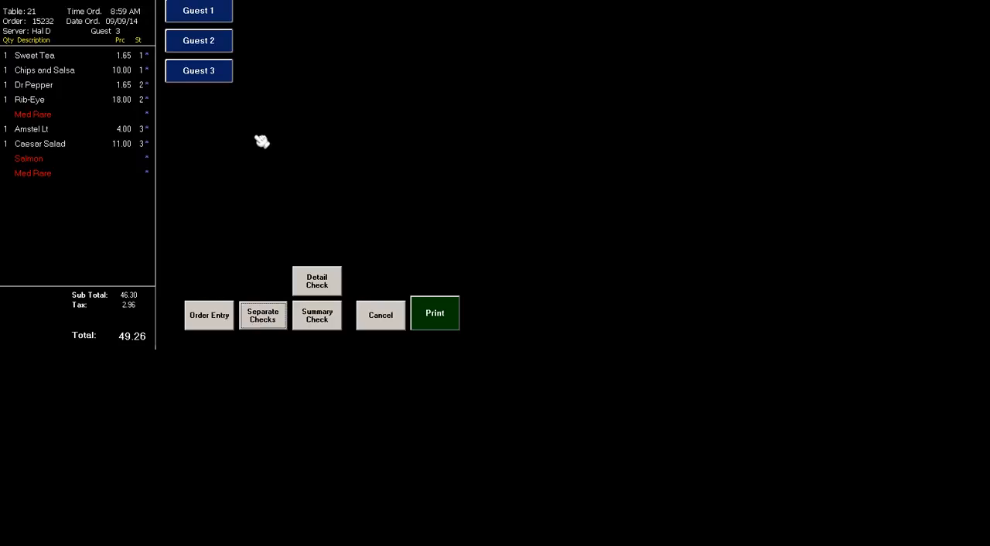
left_click(256, 317)
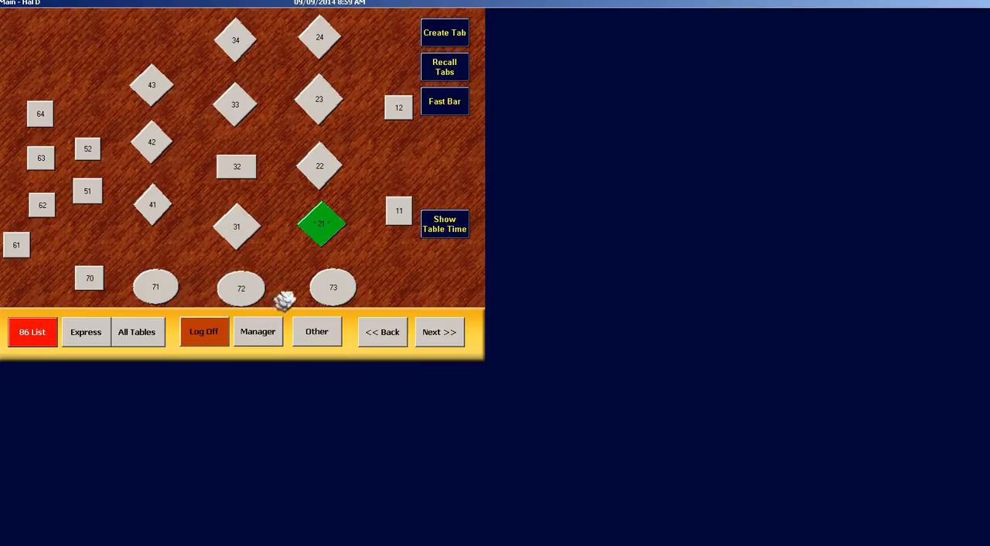
Print one combined check for all three guests at table 21
left_click(321, 226)
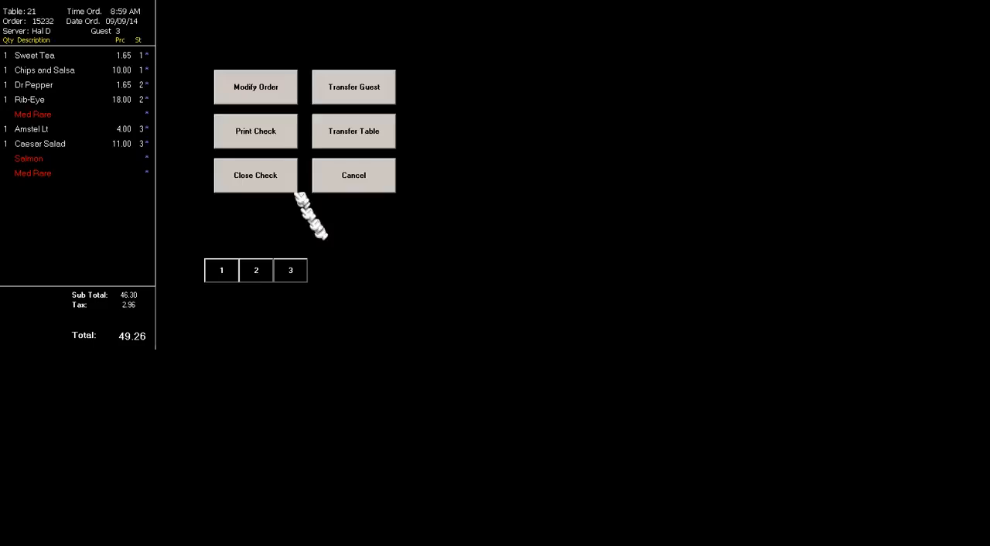
left_click(278, 142)
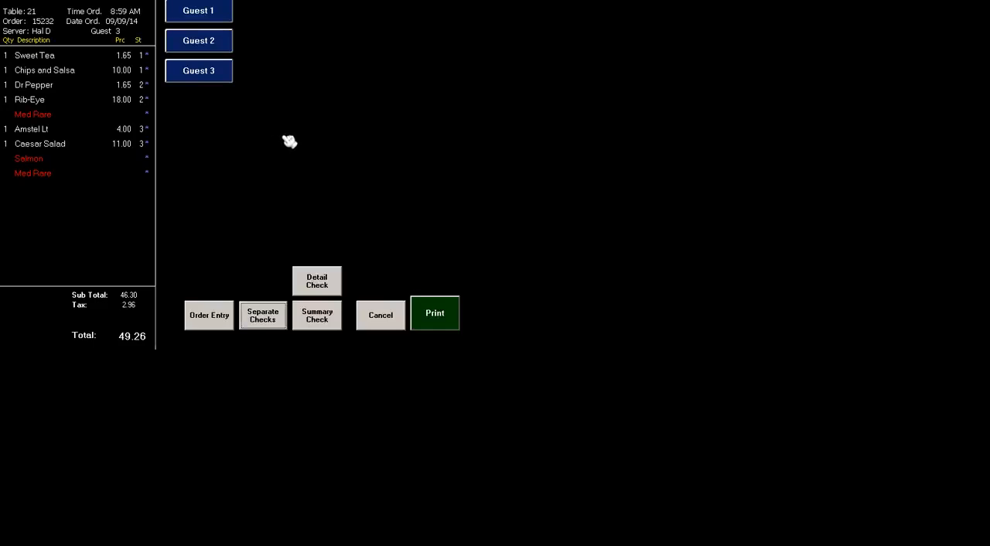
left_click(435, 317)
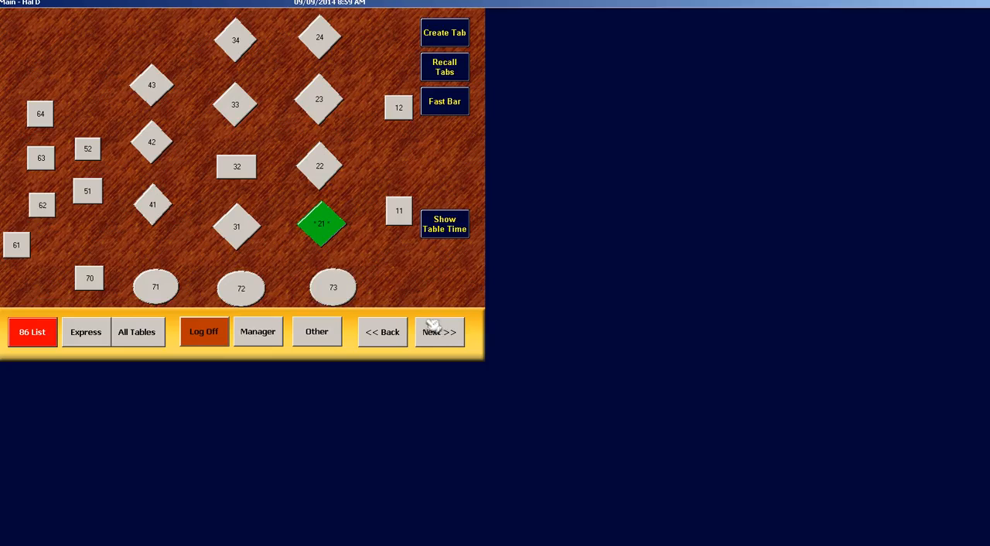
Print a check for table 21 that combines only Guest 1 and Guest 3
left_click(329, 226)
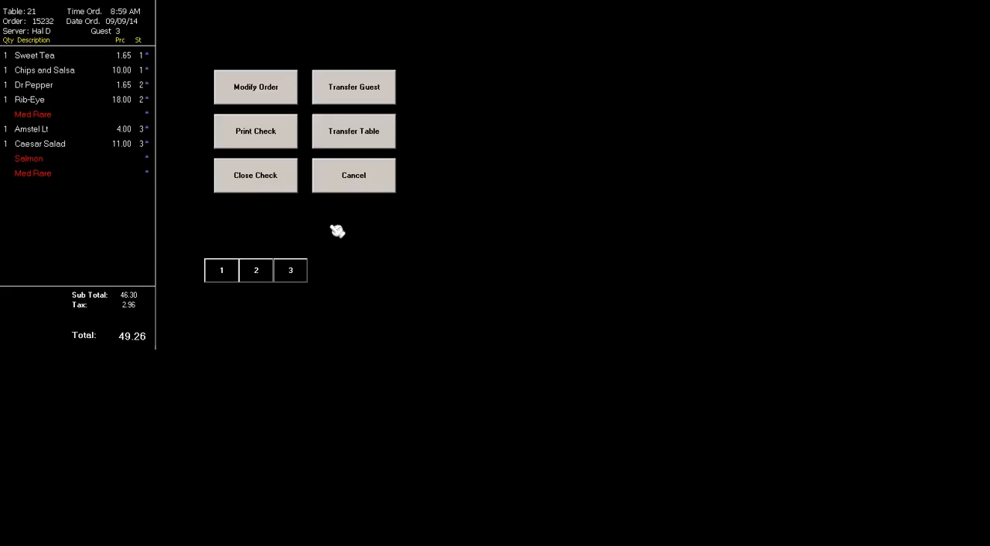
left_click(230, 141)
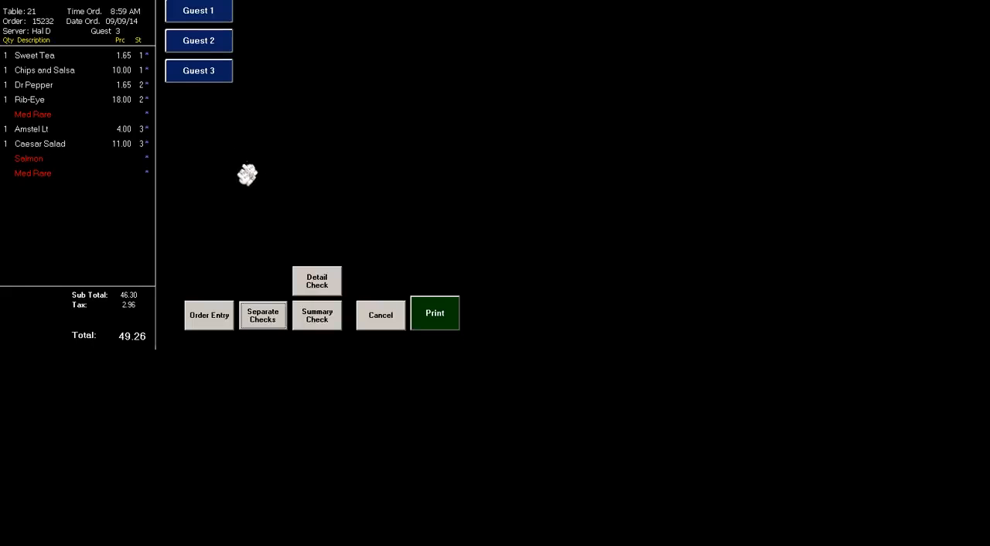
left_click(177, 11)
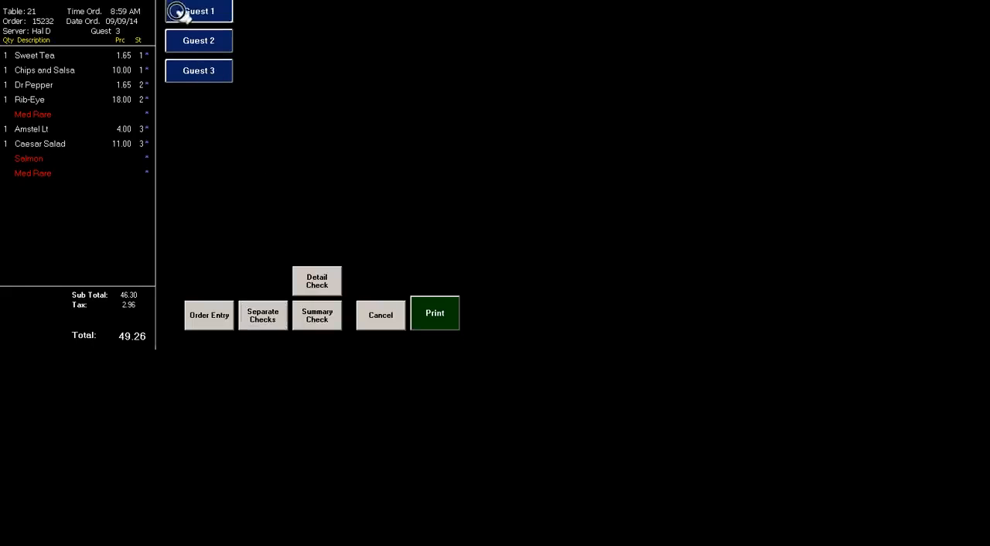
left_click(207, 71)
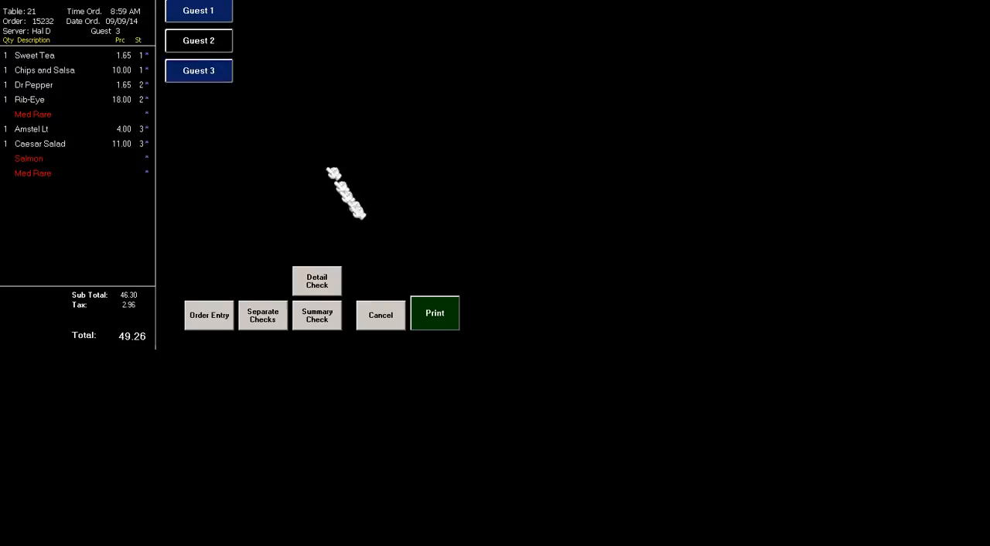
left_click(447, 313)
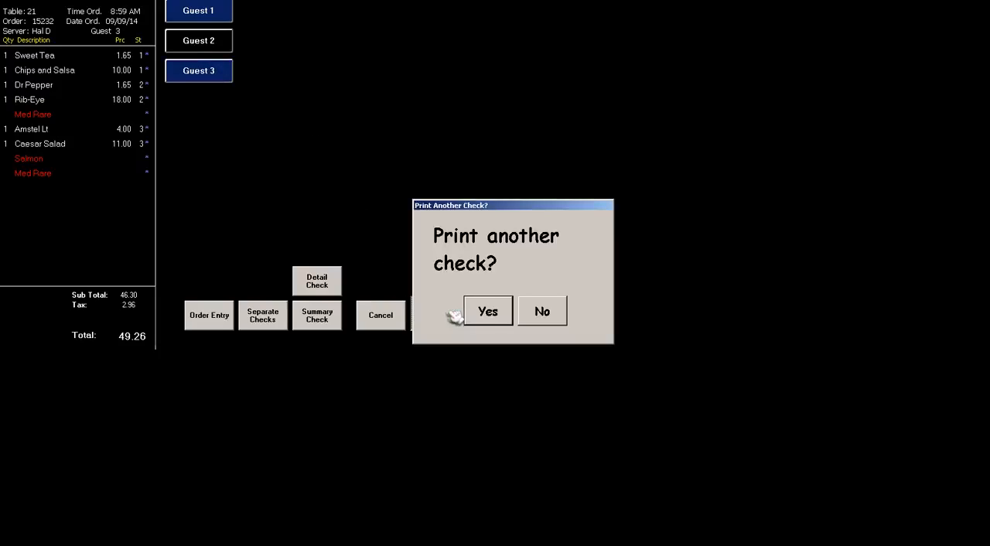
Print another check for table 21 covering only Guest 2, and finish printing checks
left_click(488, 313)
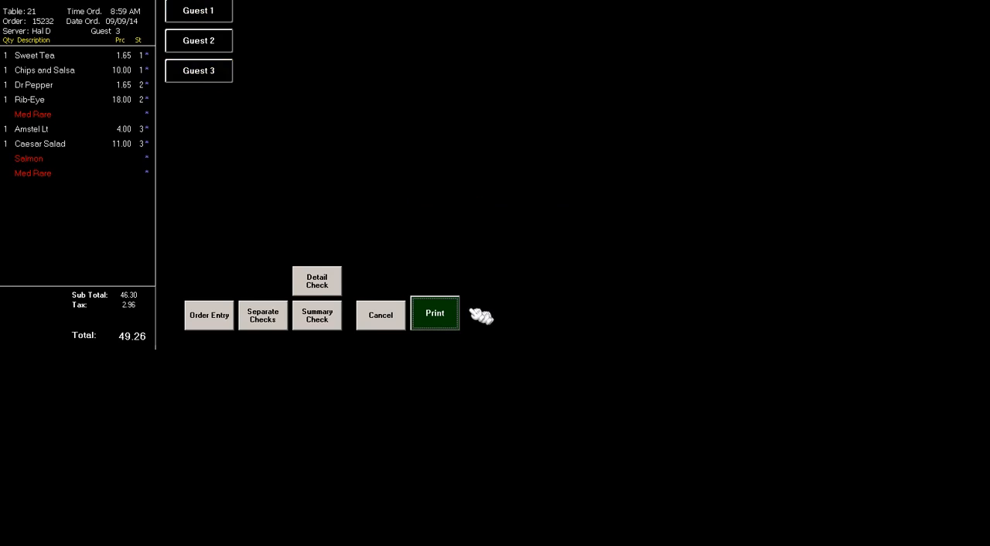
left_click(199, 43)
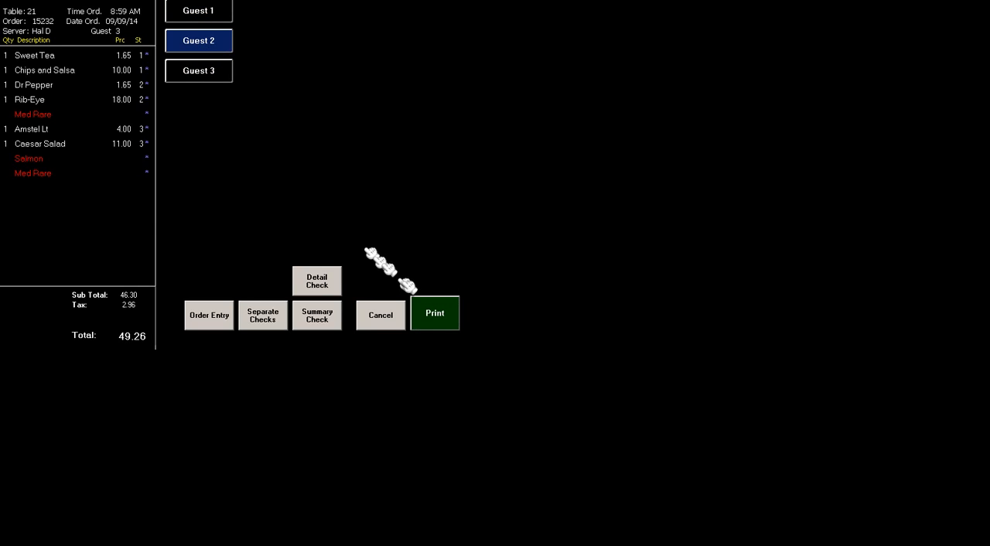
left_click(430, 306)
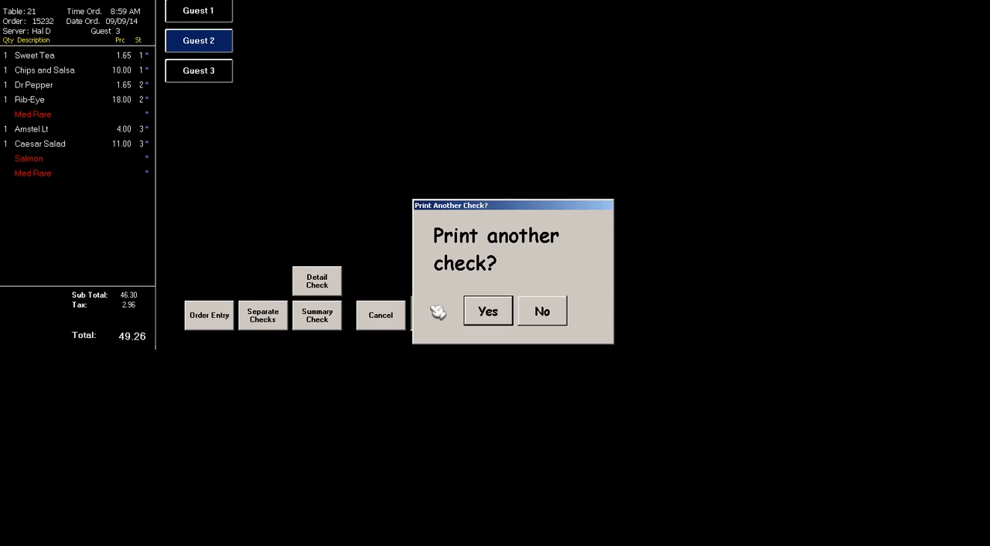
left_click(532, 311)
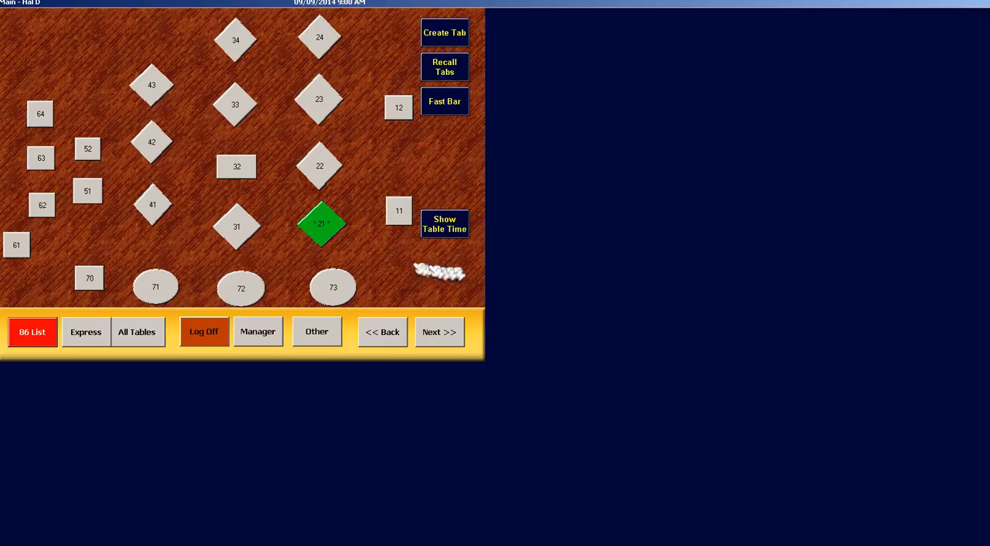
Close the combined check for Guest 1 and Guest 3 at table 21 by authorizing the Visa card payment
left_click(328, 235)
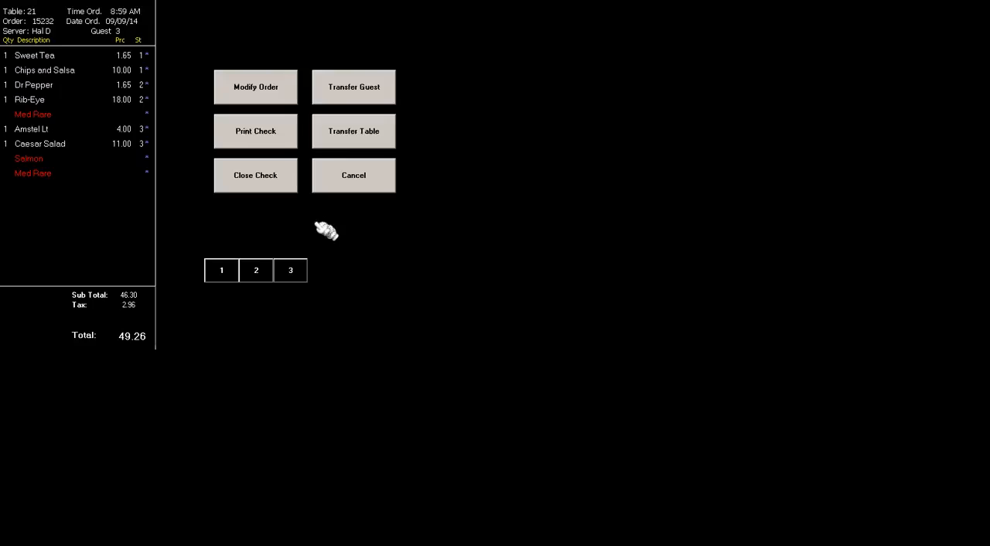
left_click(285, 185)
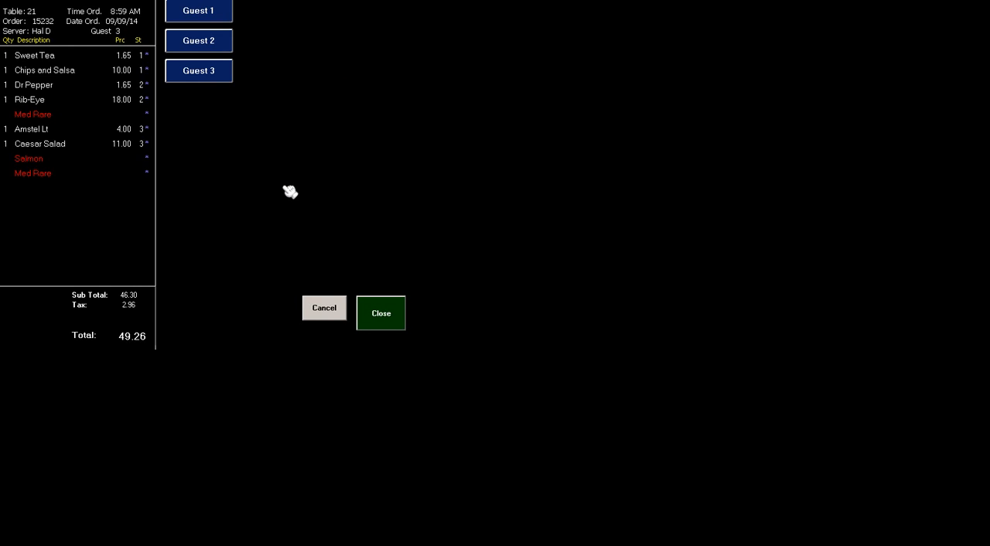
left_click(198, 23)
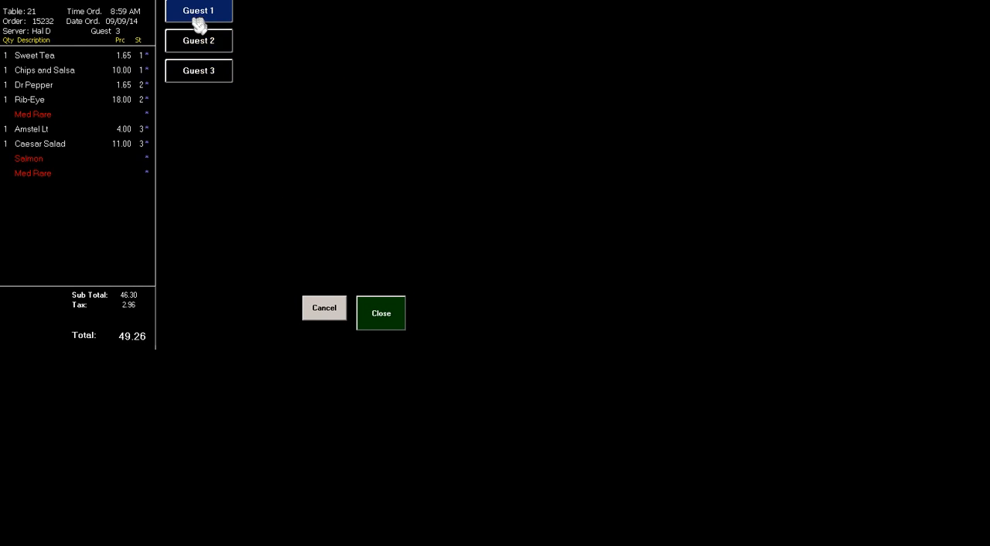
left_click(208, 70)
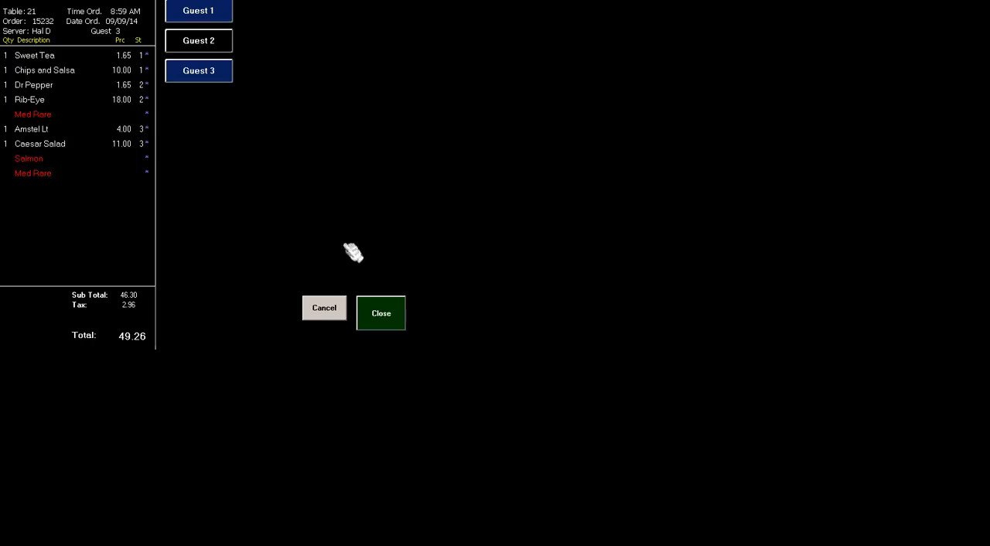
left_click(381, 316)
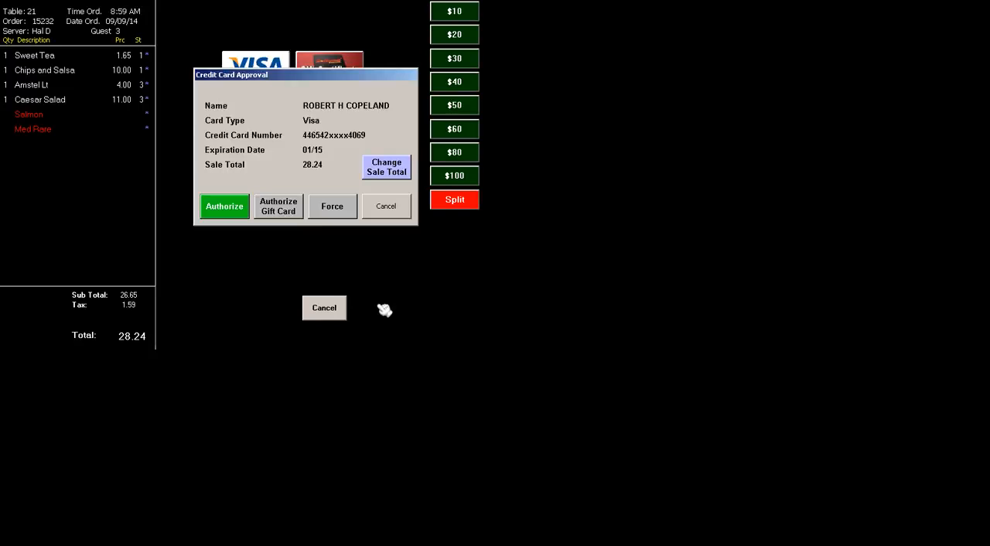
left_click(228, 211)
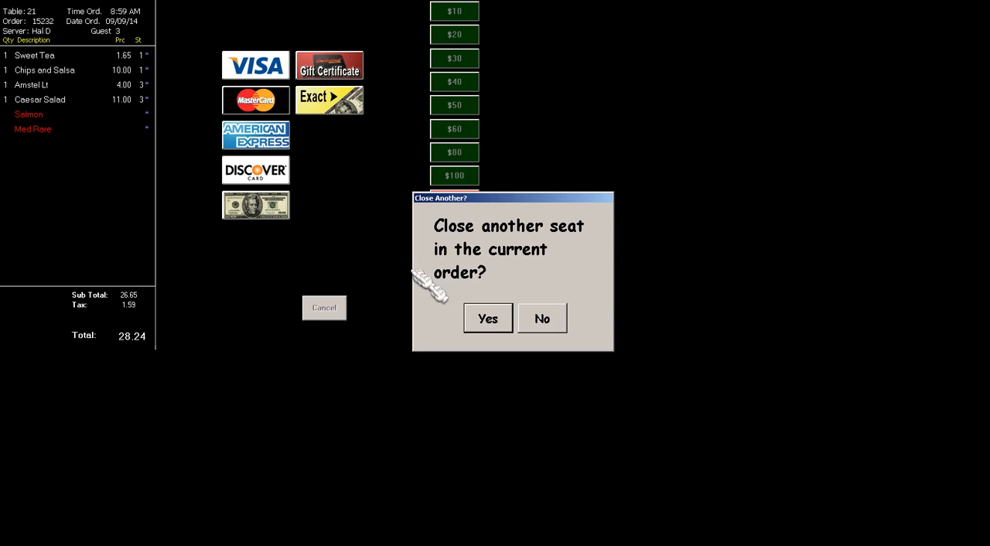
Close Guest 2's remaining check at table 21 with a cash payment of $42.00
left_click(483, 320)
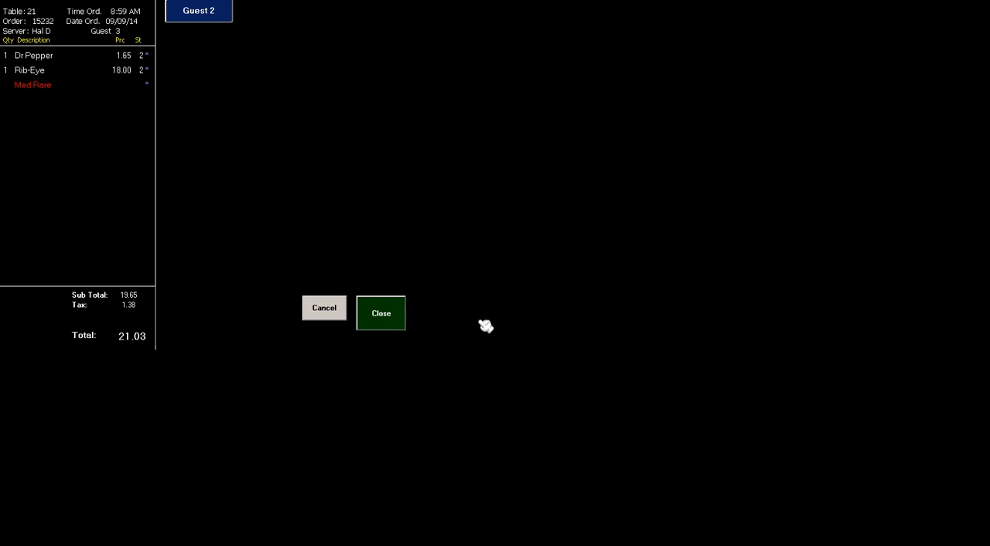
left_click(400, 309)
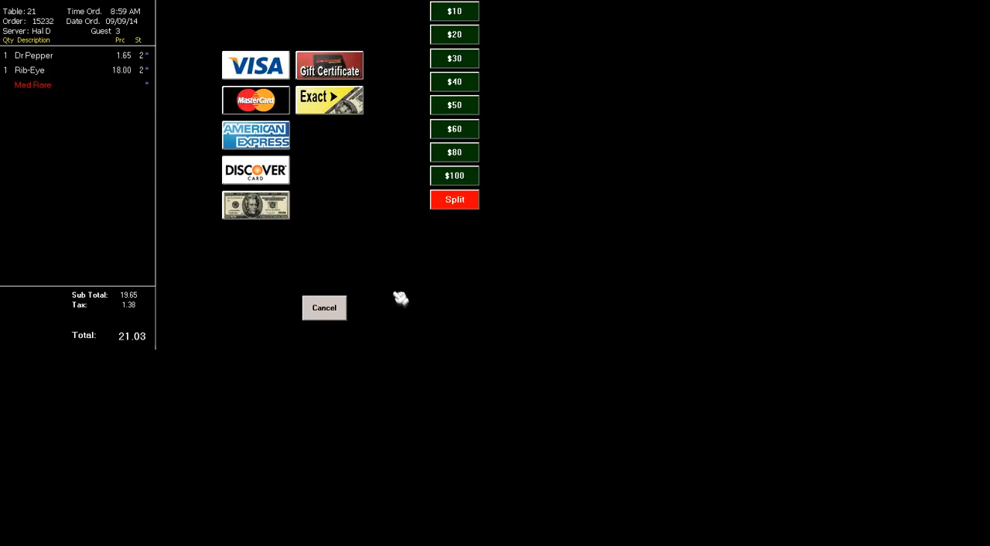
left_click(275, 212)
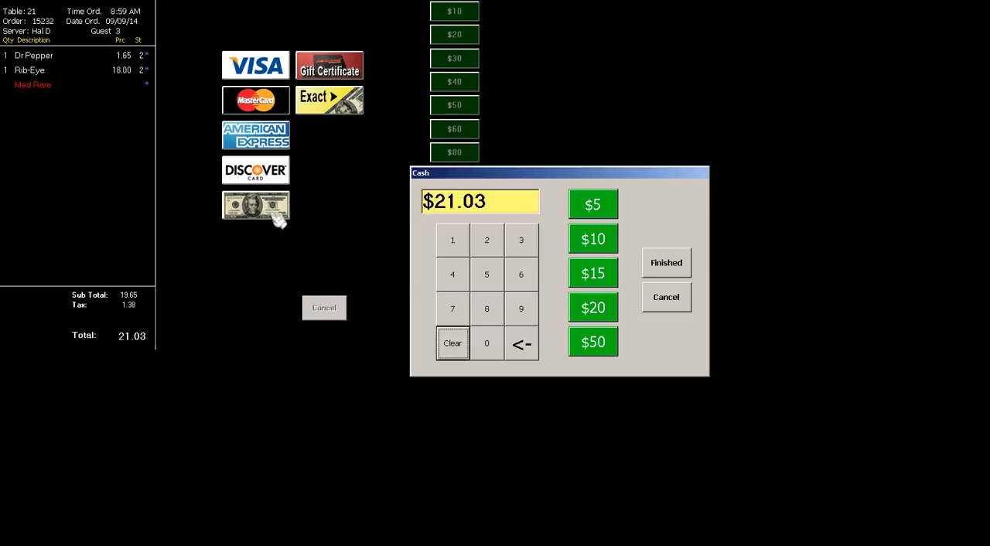
left_click(464, 280)
left_click(487, 245)
double_click(495, 343)
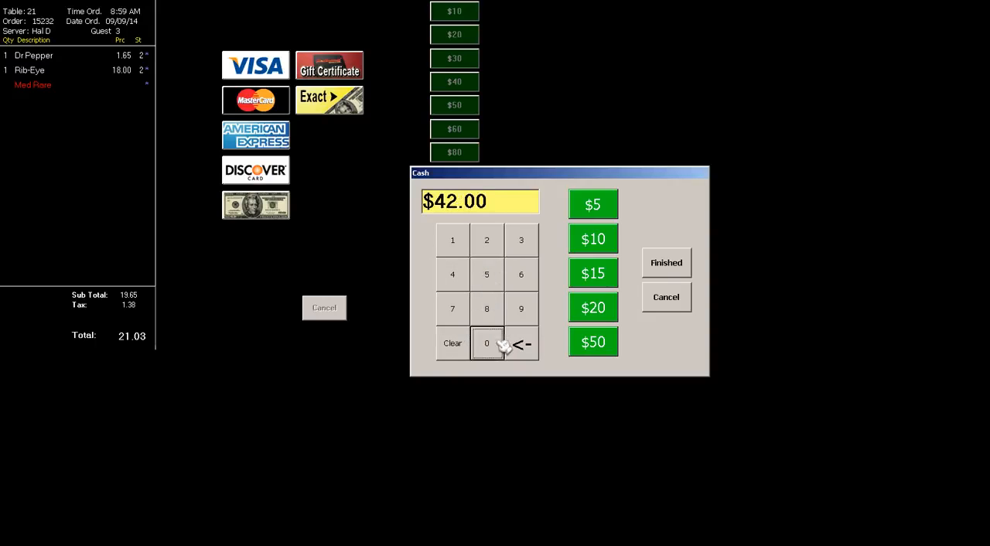
left_click(668, 265)
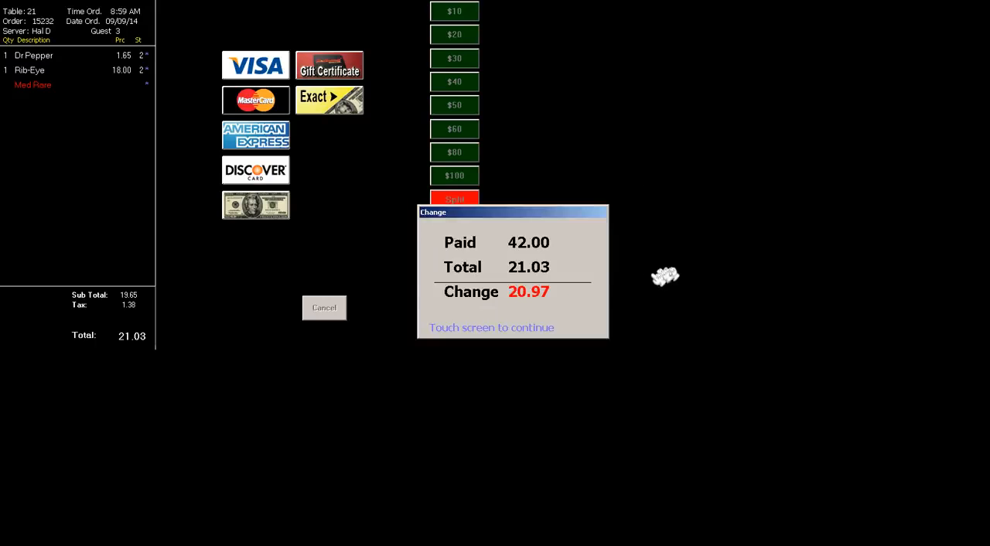
left_click(533, 310)
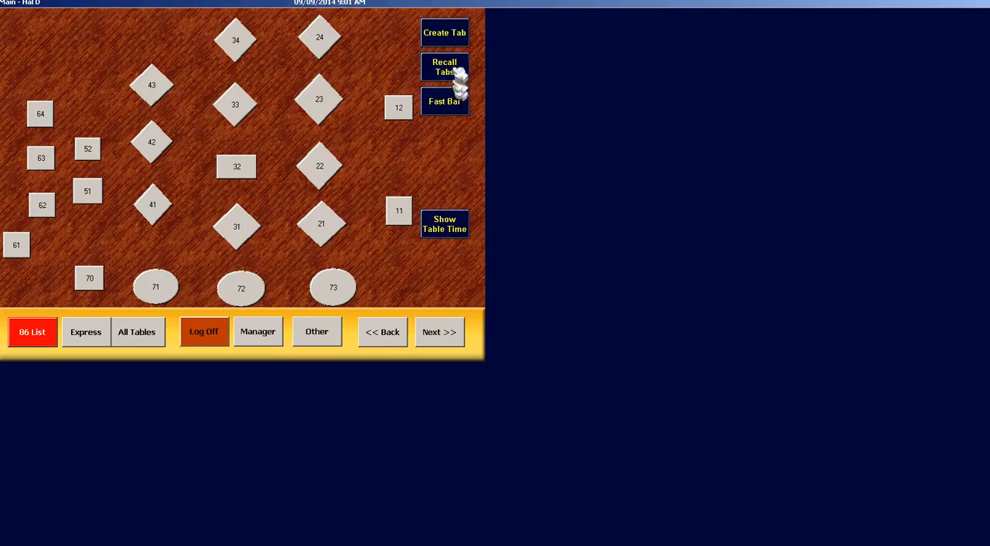
Create a tab from the customer's credit card, order a Heineken and a Coors Lt, and send the order
left_click(455, 35)
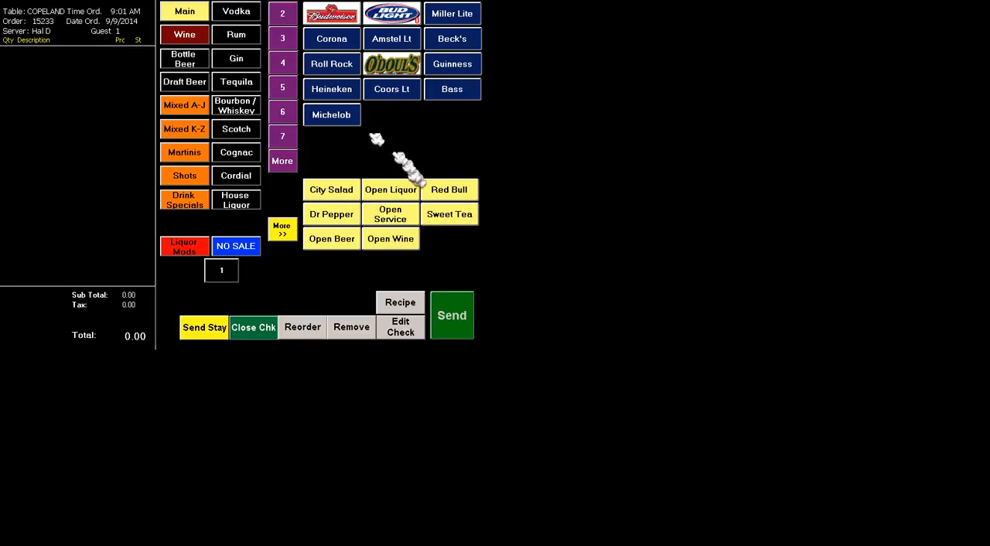
left_click(334, 91)
left_click(387, 92)
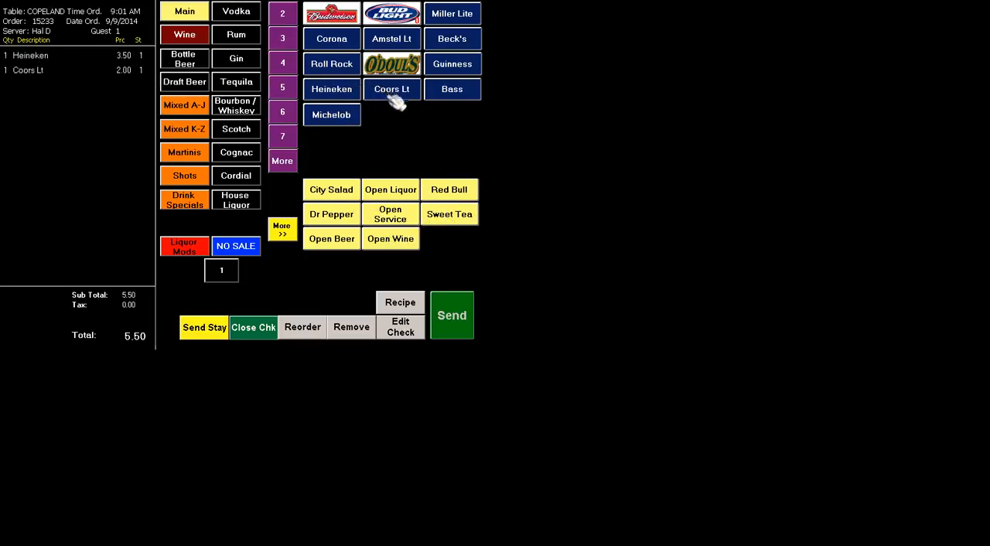
left_click(452, 329)
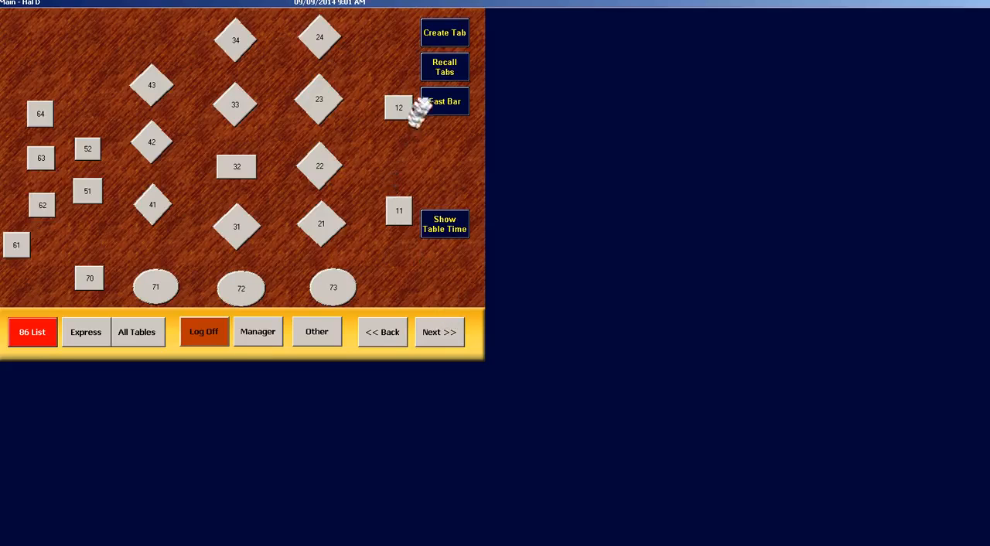
Recall the customer's open tab, add an Amaretto Sour from the mixed drinks, and send the order
left_click(428, 77)
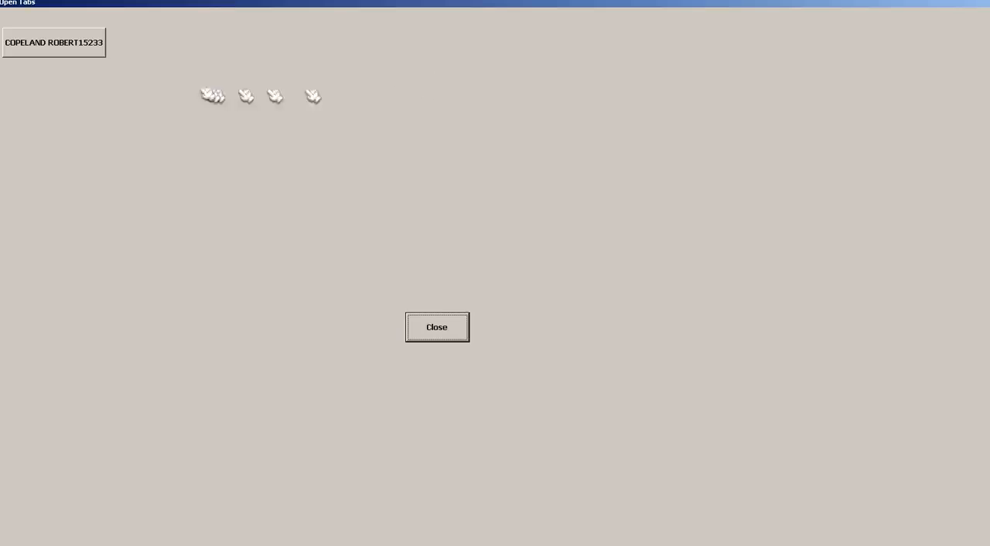
left_click(83, 55)
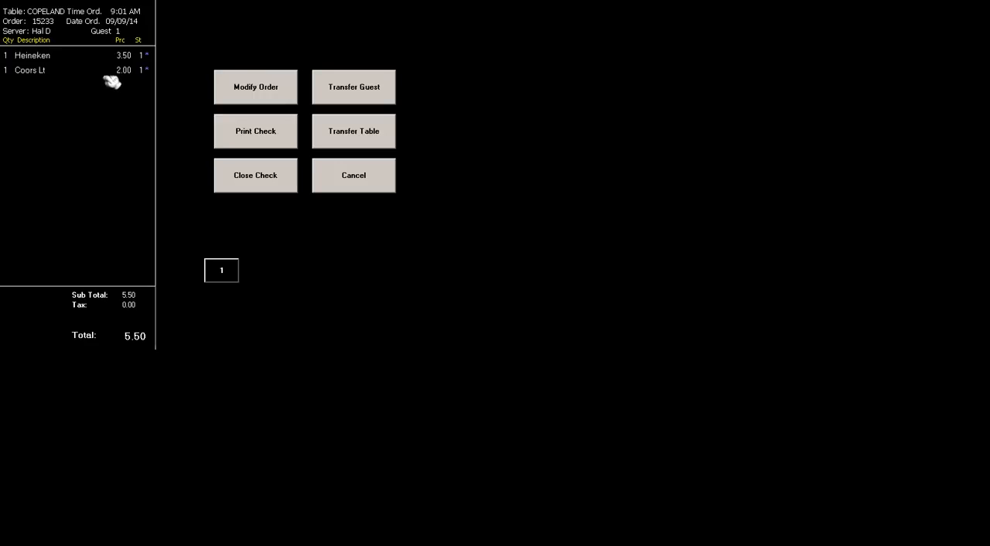
left_click(237, 98)
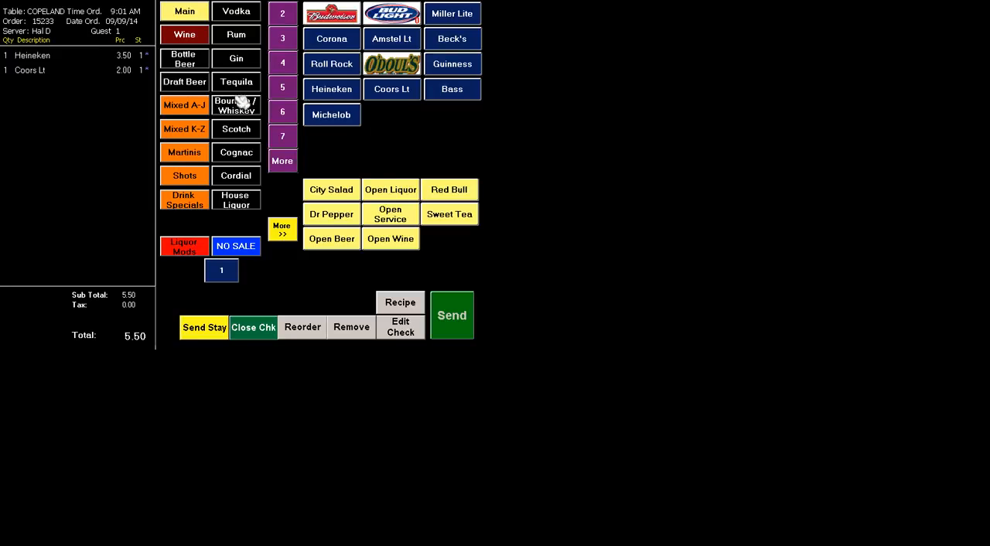
left_click(200, 106)
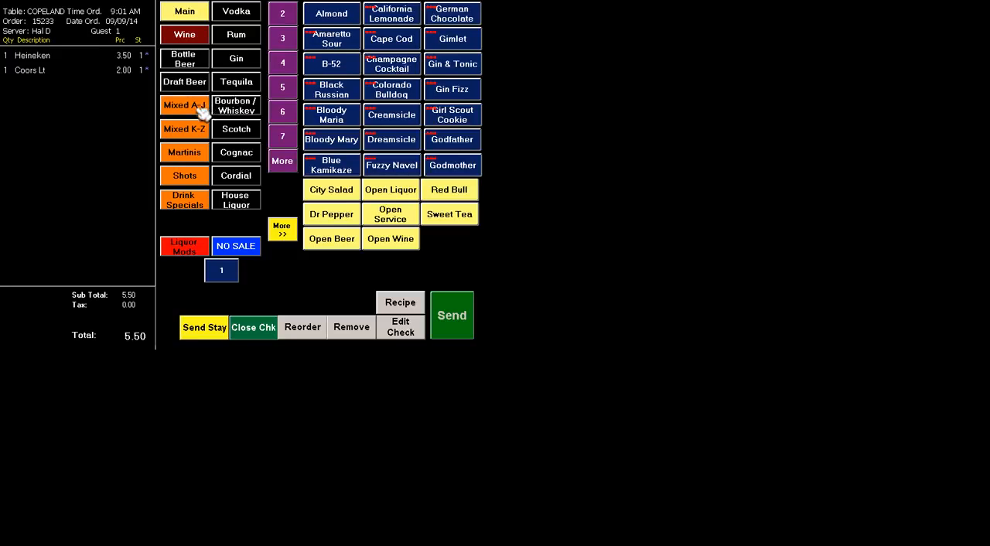
left_click(328, 41)
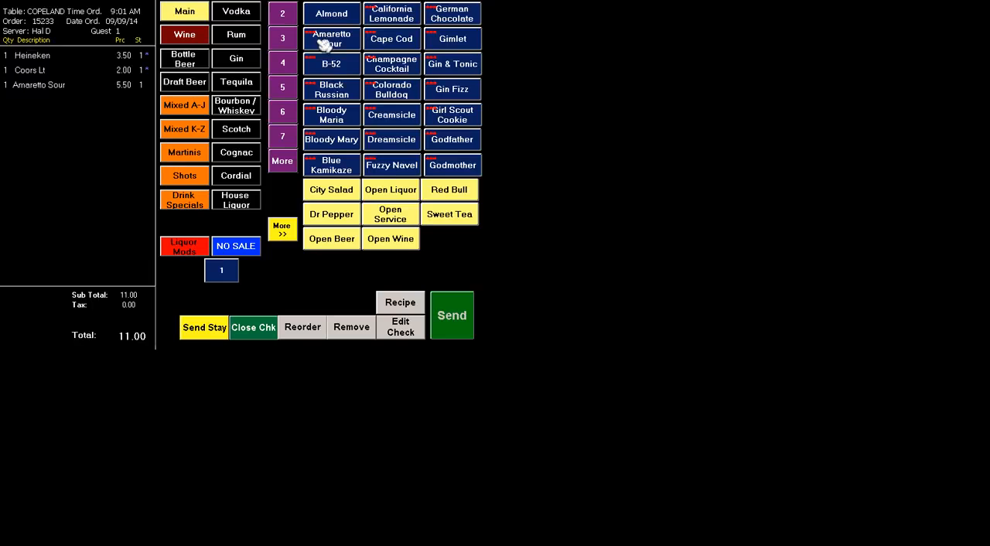
left_click(471, 316)
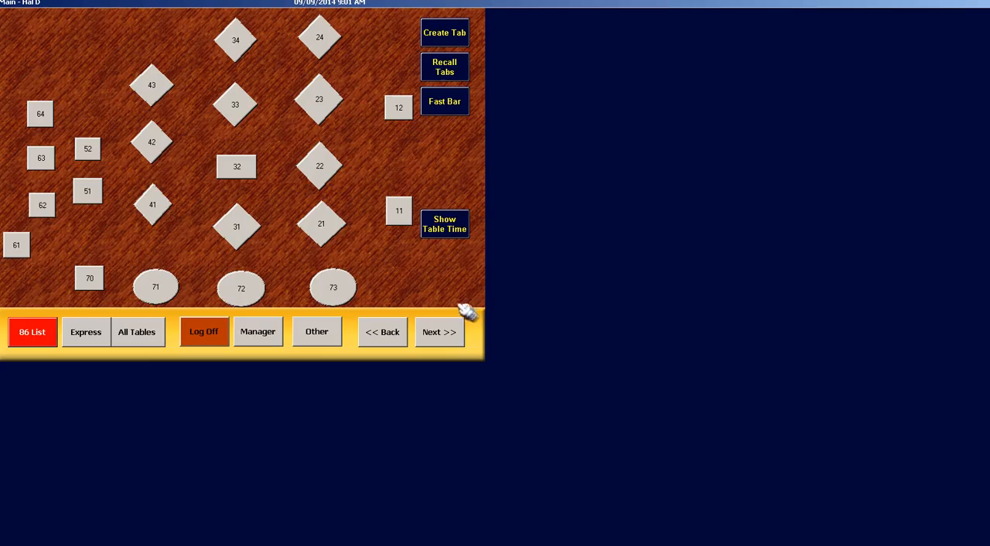
Create a new tab manually, without scanning a card, using the tab ID TEST
left_click(443, 34)
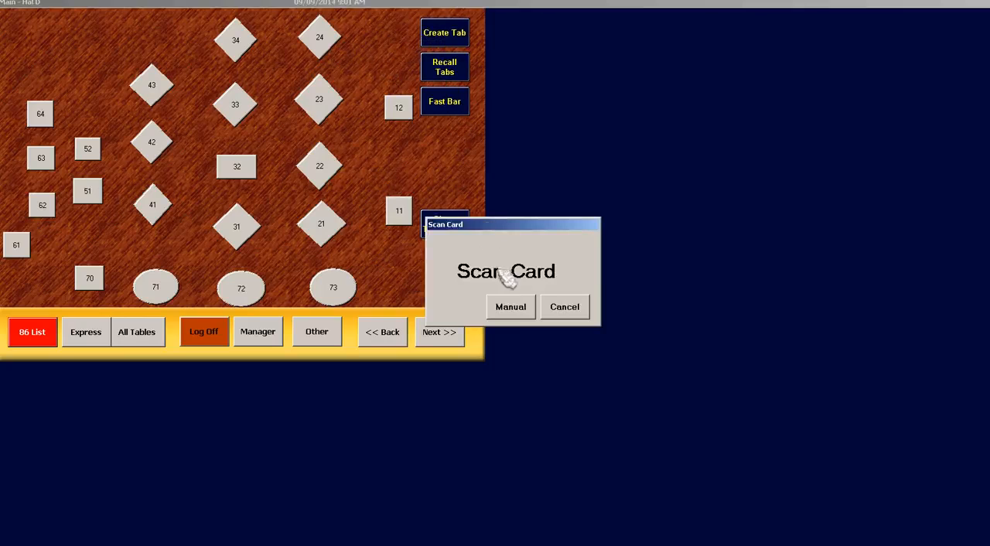
left_click(510, 308)
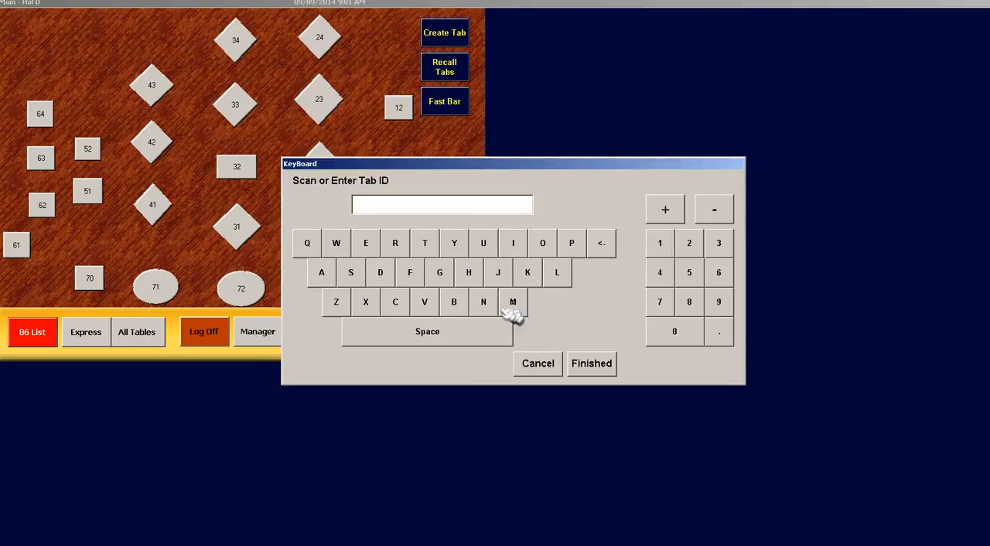
left_click(424, 243)
left_click(366, 243)
left_click(350, 273)
left_click(424, 242)
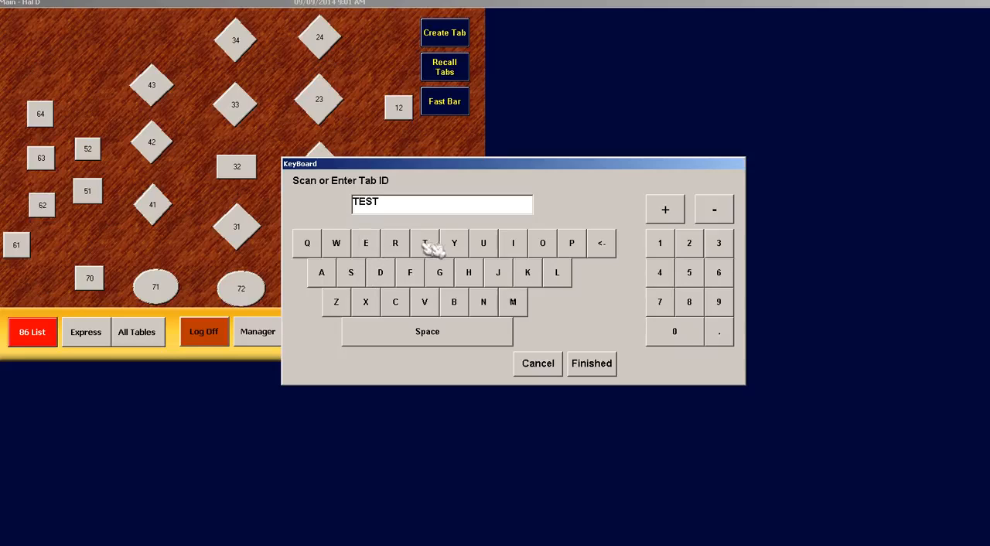
left_click(595, 363)
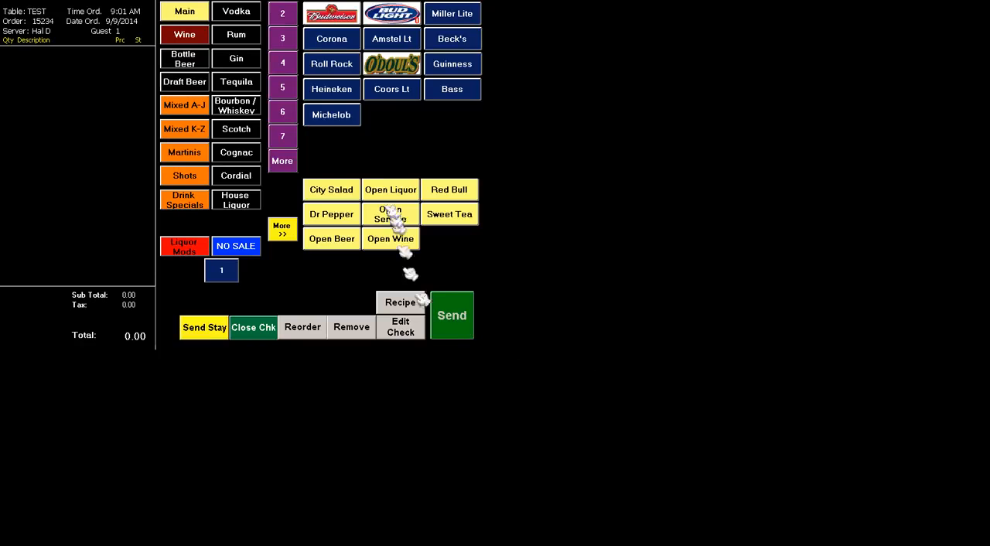
Add a Michelob and a Heineken to the TEST tab and send the order
left_click(350, 117)
left_click(346, 93)
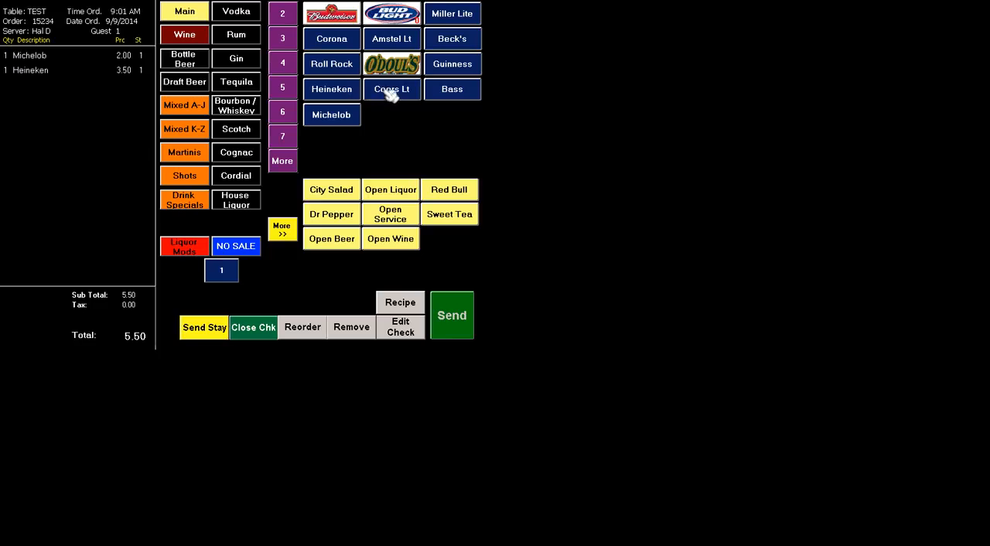
left_click(461, 329)
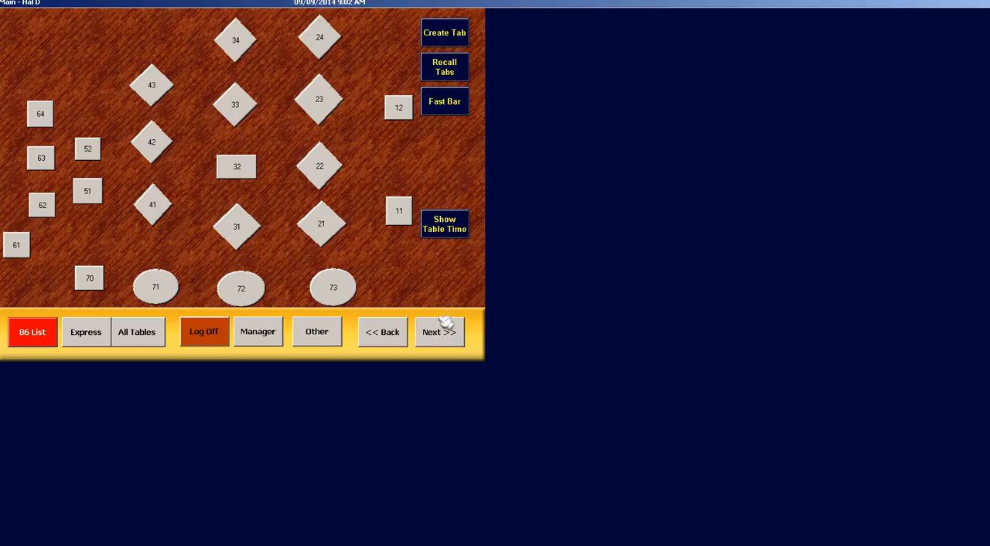
Enter a $2.00 tip on the Visa sale with a base of $28.24 and confirm the amounts
left_click(317, 330)
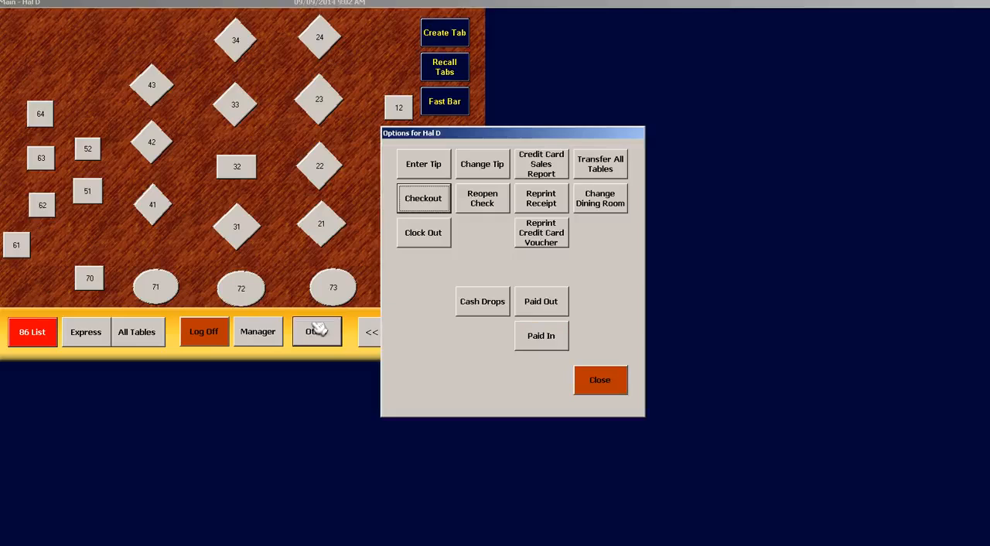
left_click(421, 164)
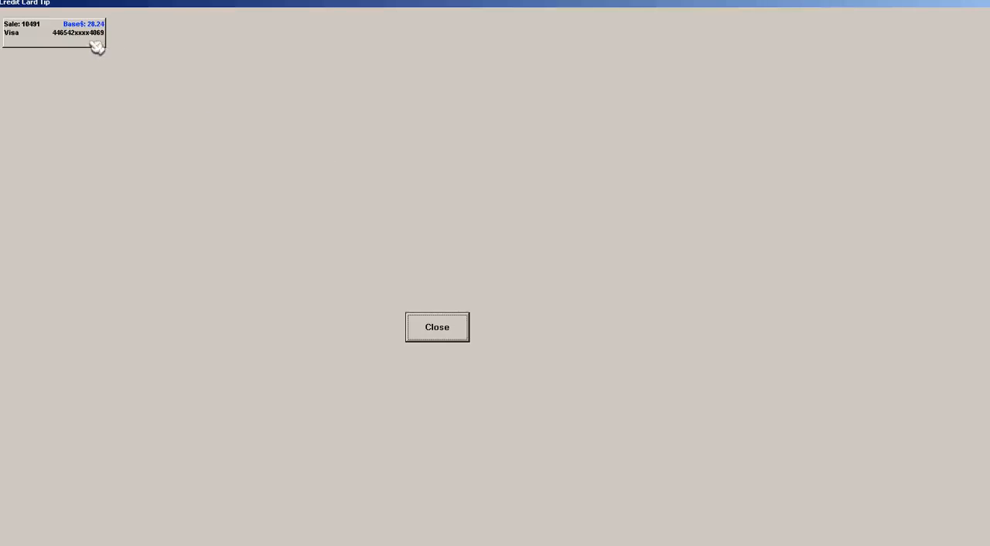
left_click(97, 47)
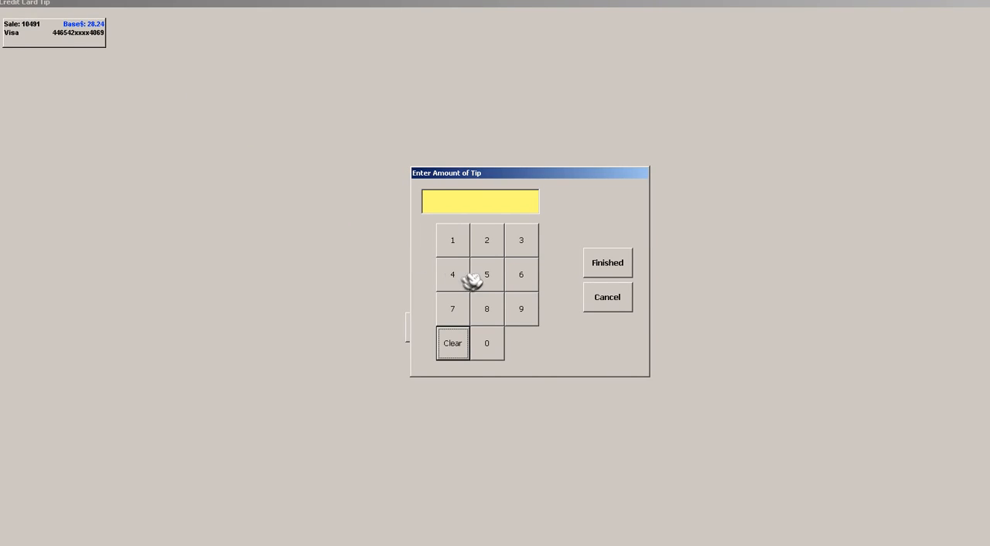
left_click(487, 249)
double_click(488, 342)
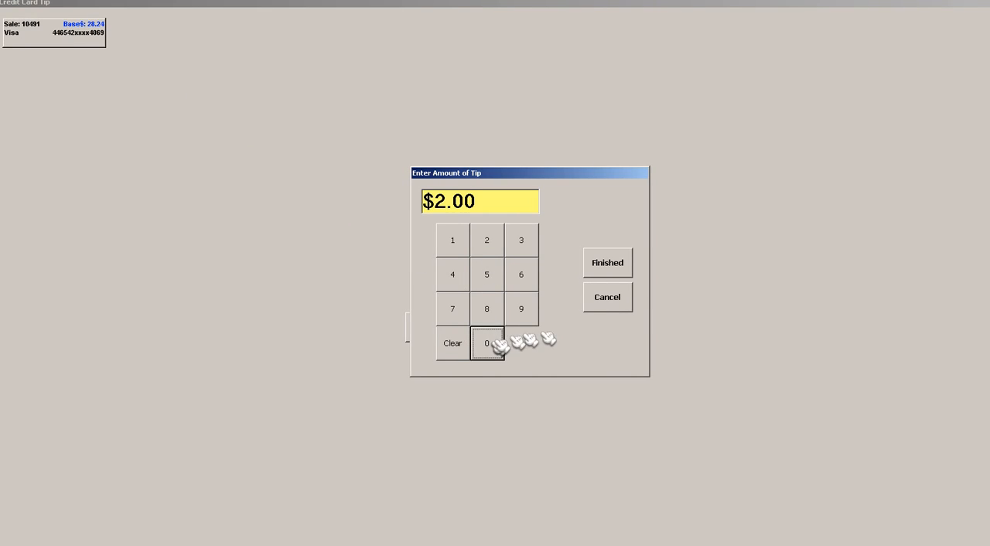
left_click(625, 266)
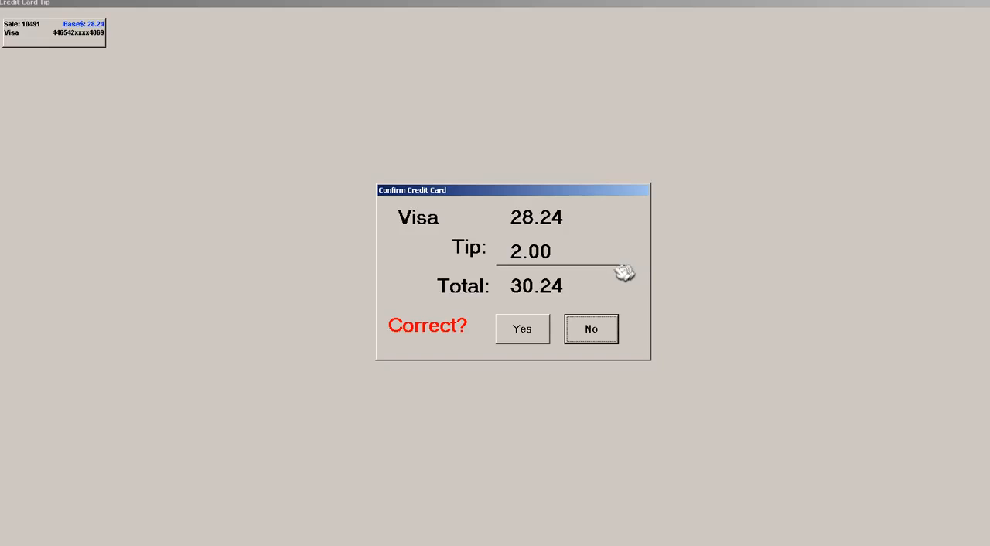
left_click(537, 325)
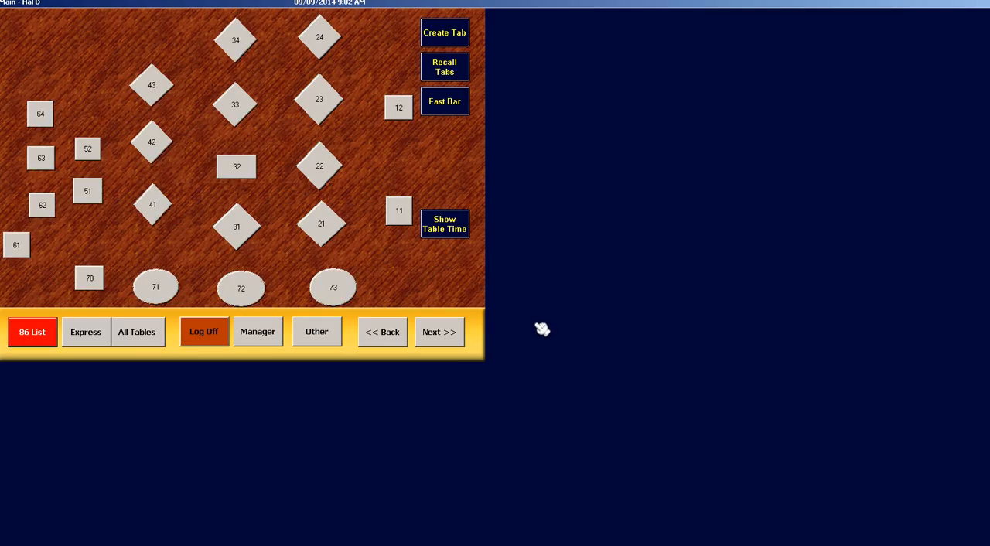
Recall the customer's open tab and close its check by authorizing the MasterCard stored on the tab
left_click(462, 80)
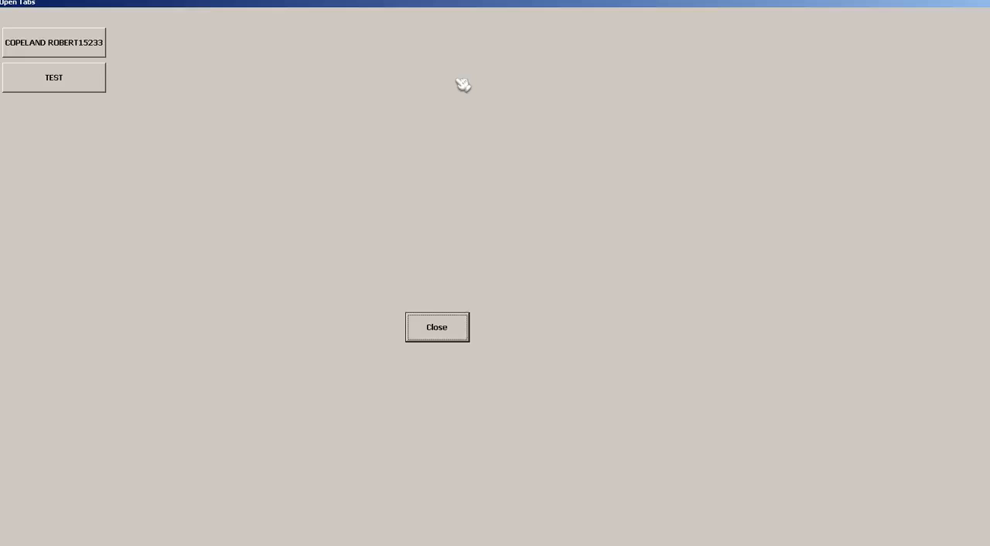
left_click(99, 56)
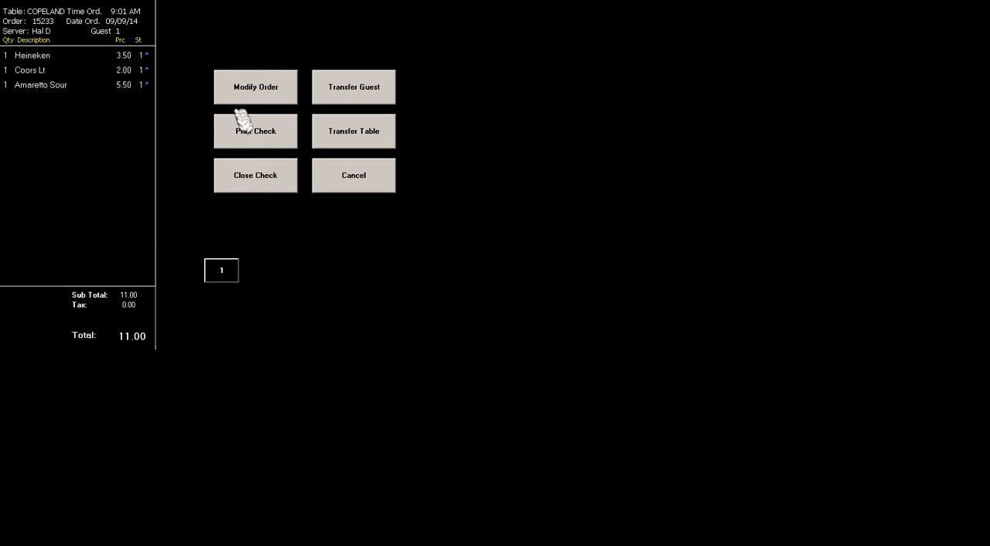
left_click(276, 186)
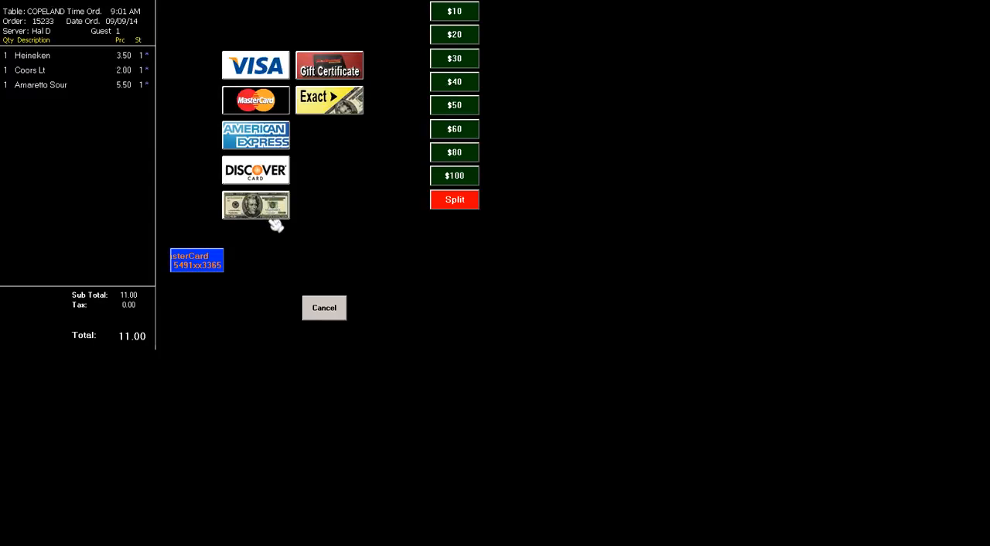
left_click(213, 267)
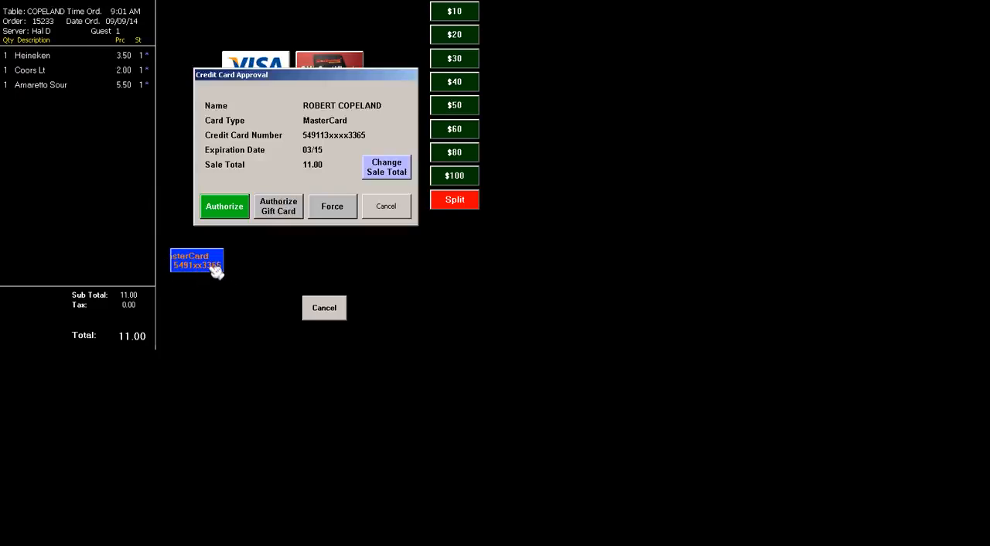
left_click(225, 210)
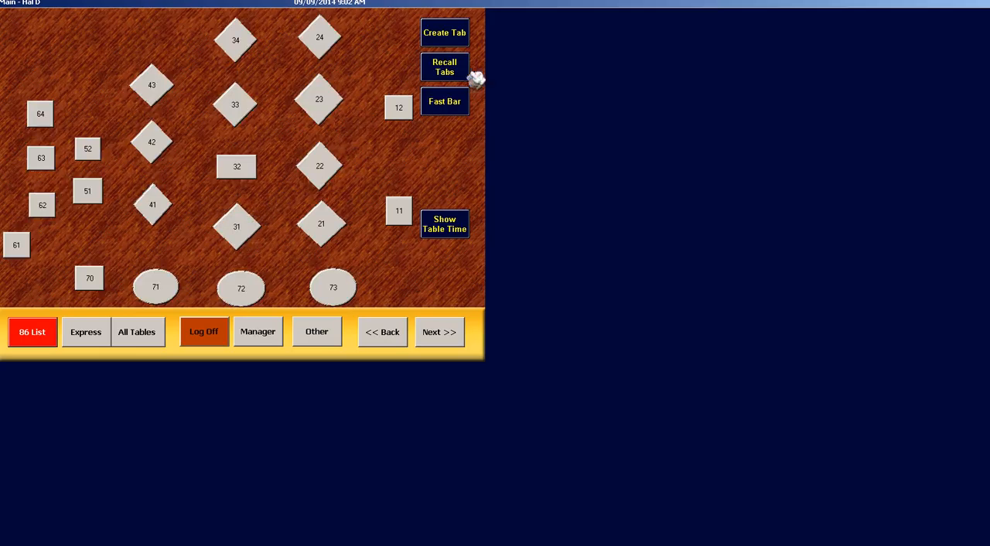
Recall the TEST tab and close its check with a $10 cash payment
left_click(457, 70)
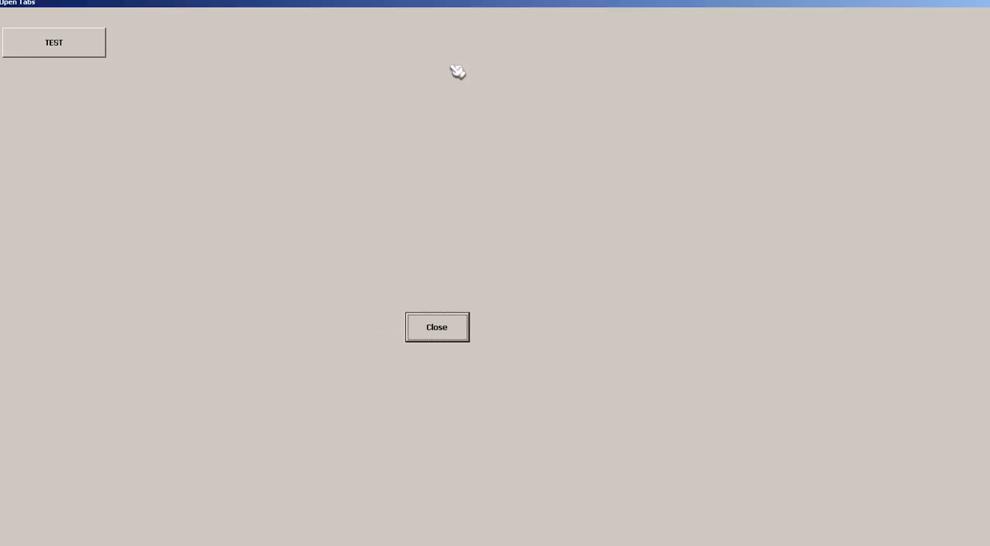
left_click(35, 42)
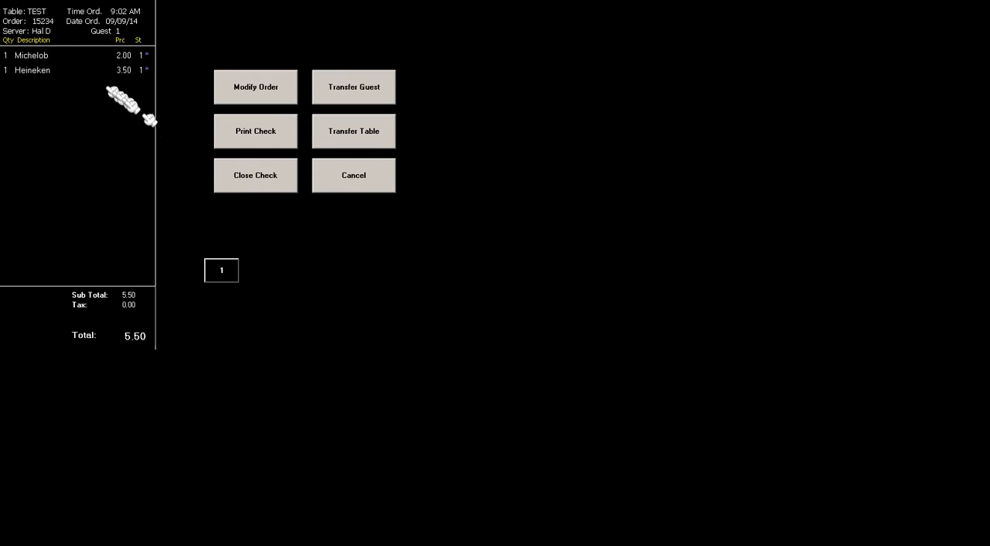
left_click(232, 179)
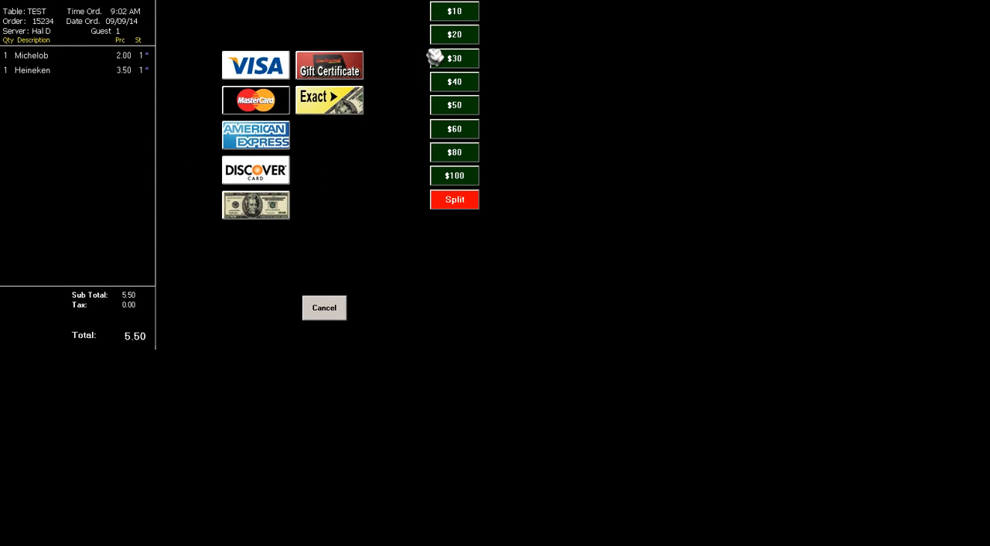
left_click(452, 13)
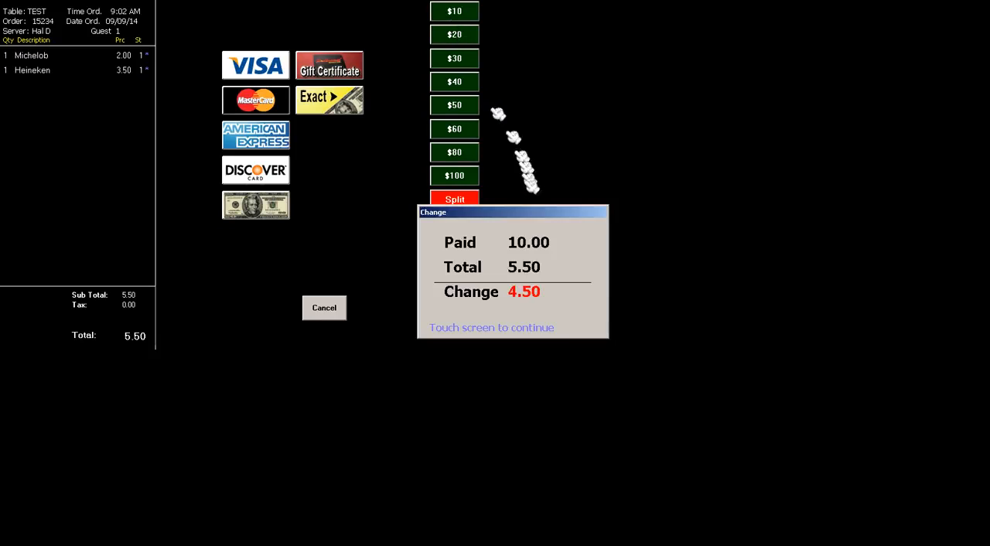
left_click(526, 262)
Enter a $3.00 tip on the MasterCard sale with a base of $11.00 and confirm the amounts
left_click(326, 331)
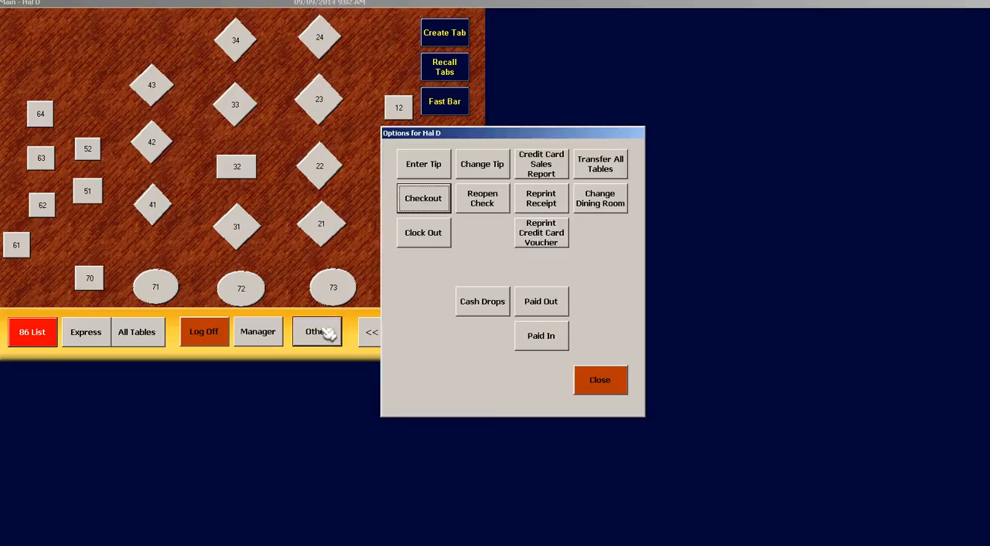
left_click(424, 160)
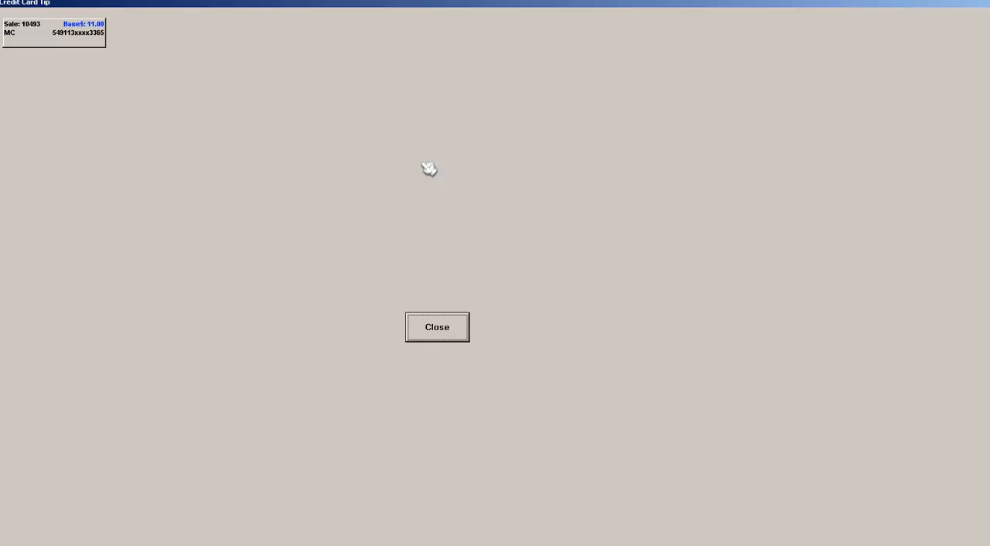
left_click(97, 37)
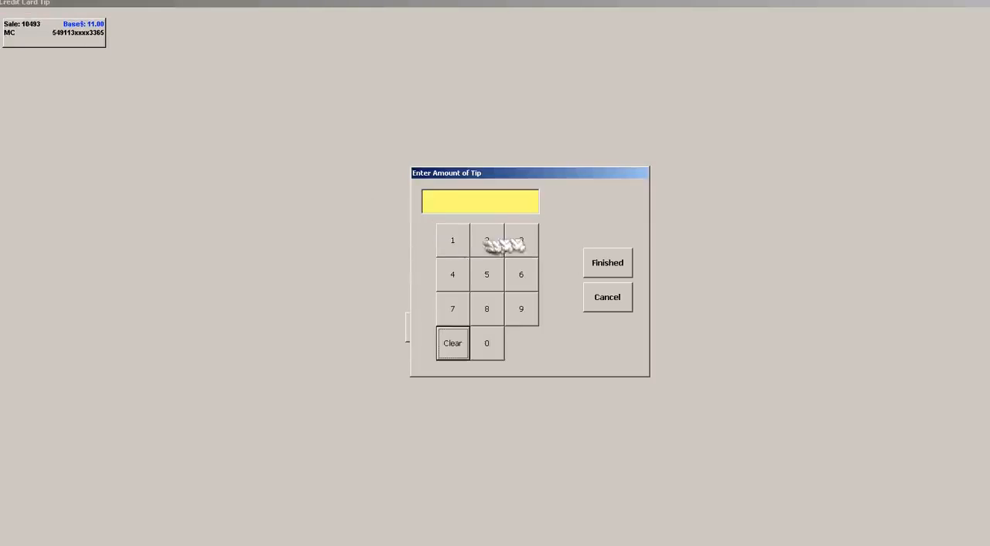
left_click(521, 241)
left_click(495, 341)
left_click(494, 342)
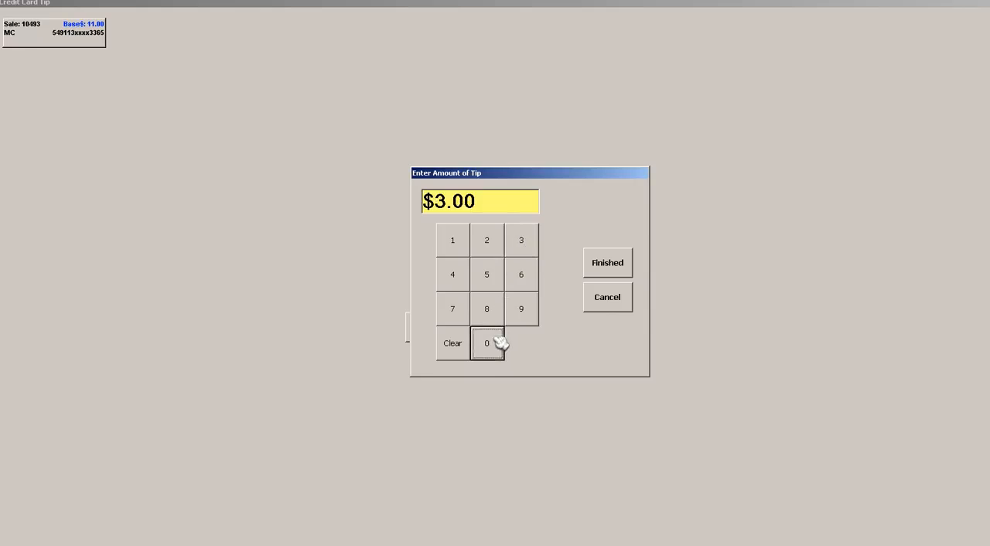
left_click(589, 271)
left_click(532, 328)
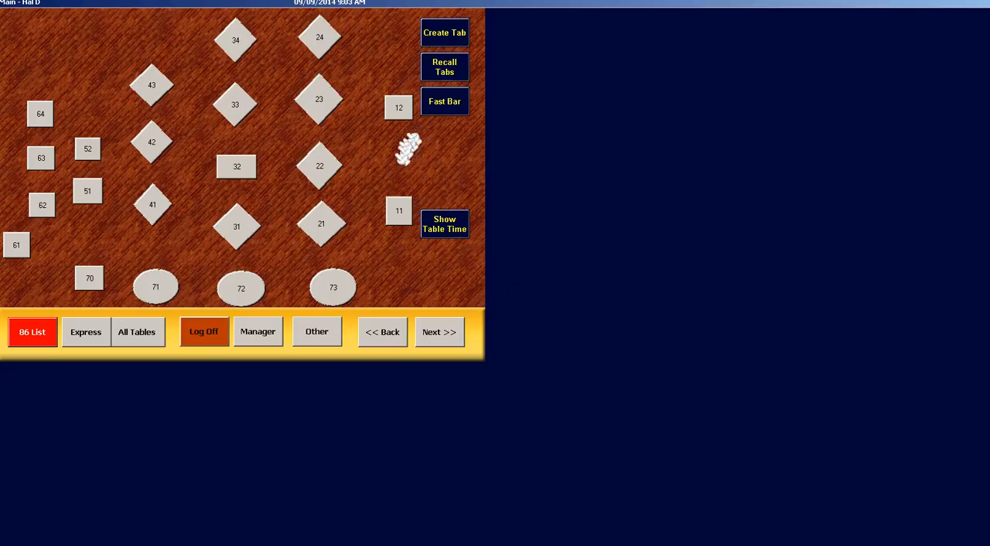
Run the server checkout, declining to clock out
left_click(317, 329)
left_click(416, 197)
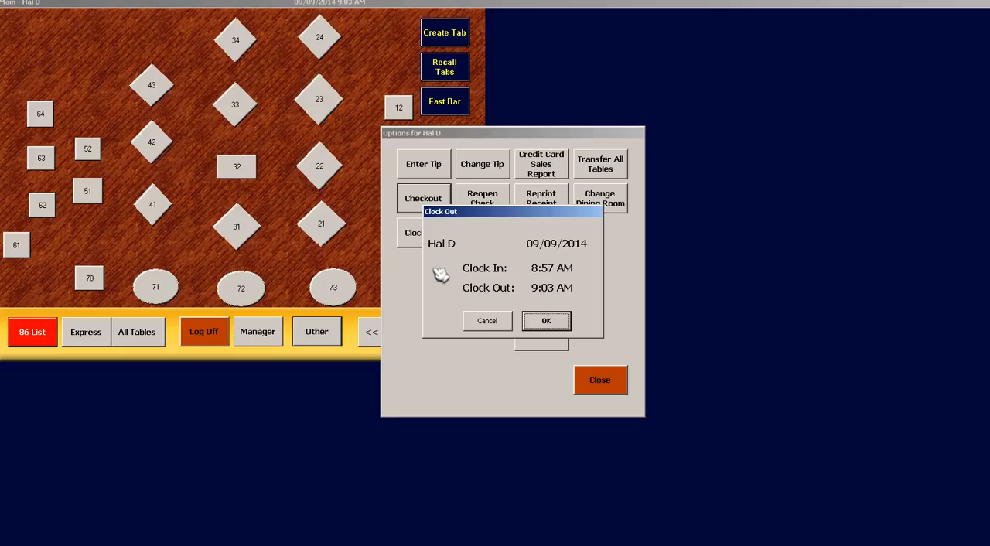
left_click(478, 320)
left_click(586, 380)
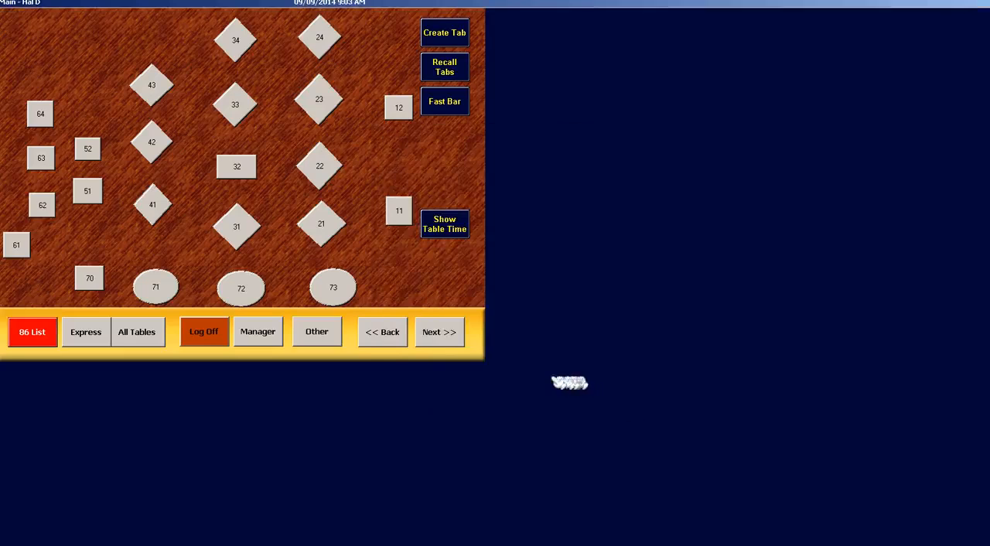
left_click(314, 334)
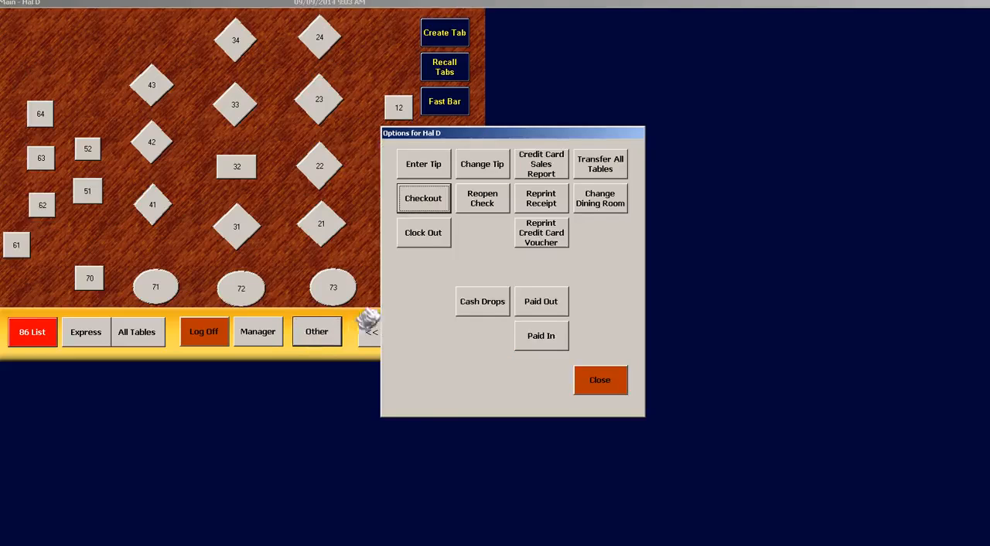
left_click(607, 391)
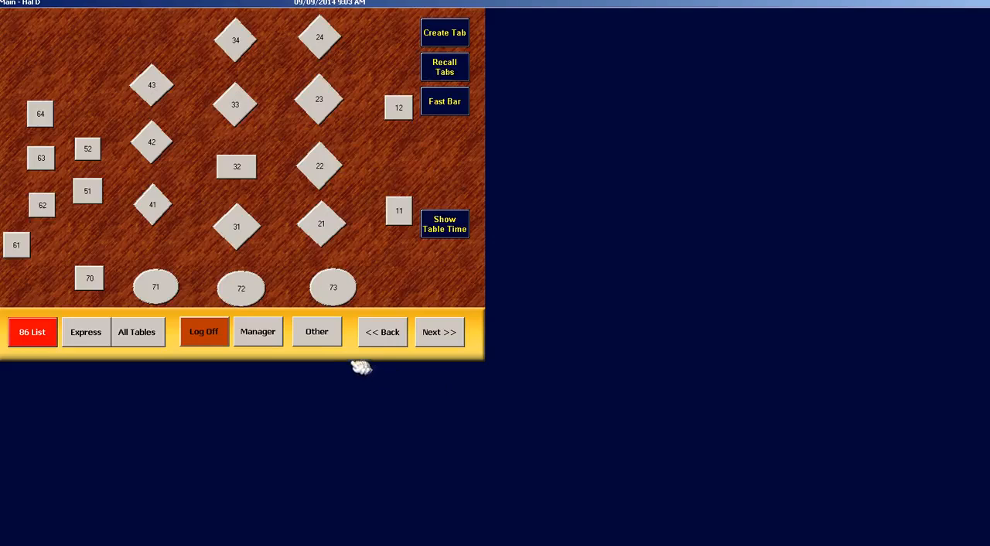
View the day's sales by profit center and by employee in the manager's sales overview
left_click(270, 334)
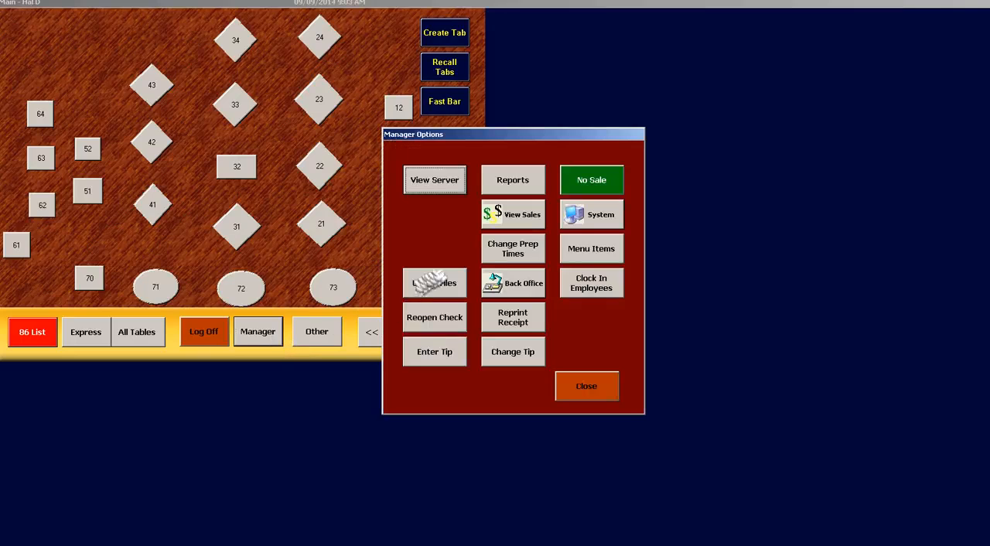
left_click(528, 229)
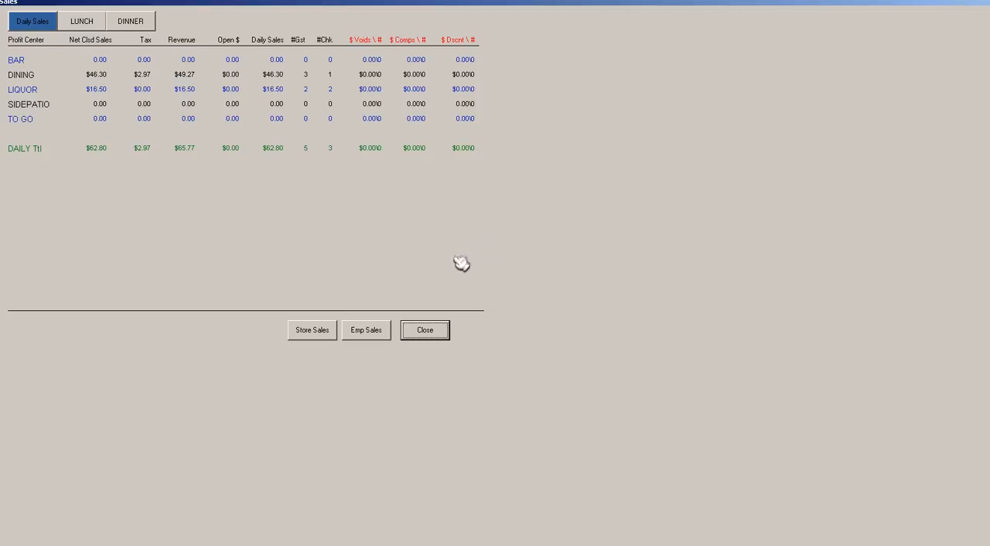
left_click(387, 330)
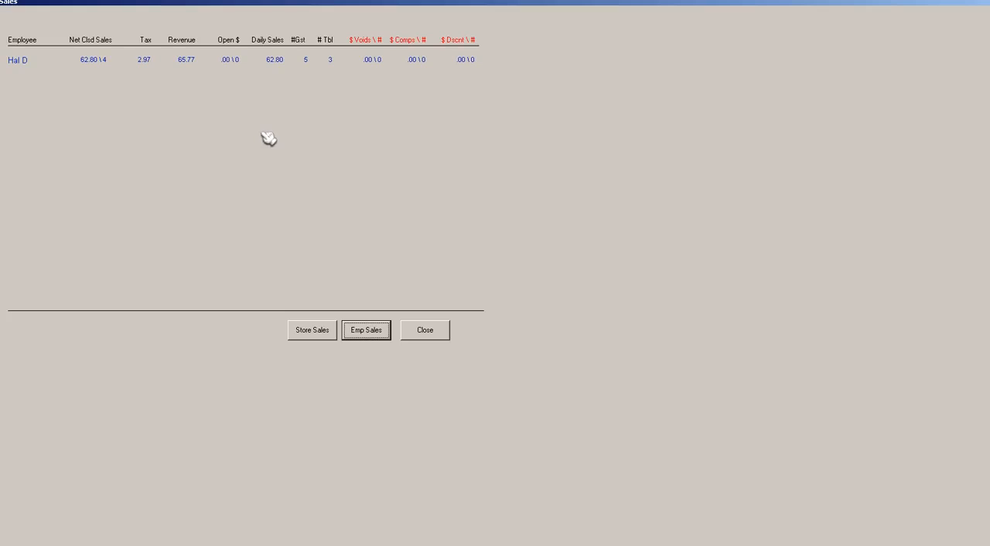
left_click(425, 332)
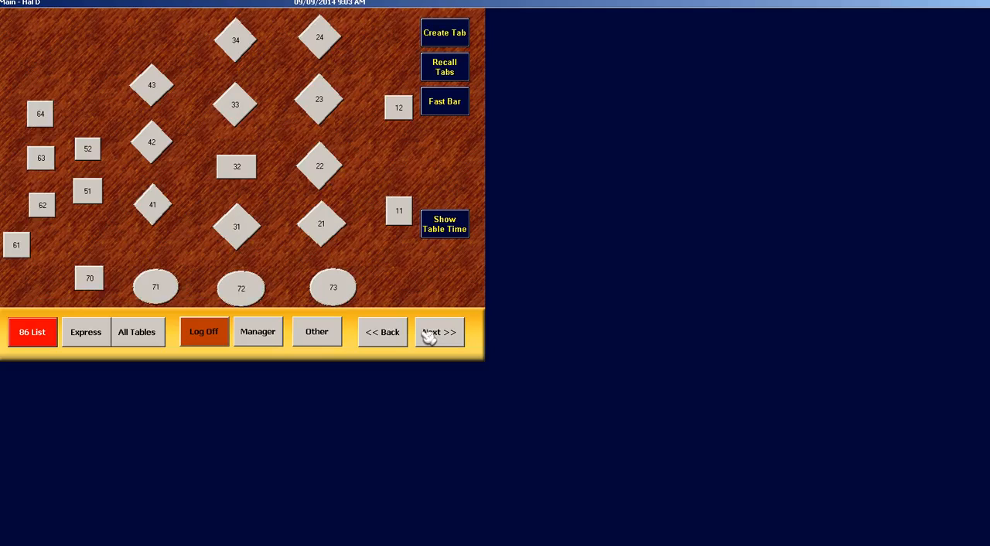
Run the Daily Sales report from the manager's sale reports and return to the table map
left_click(267, 331)
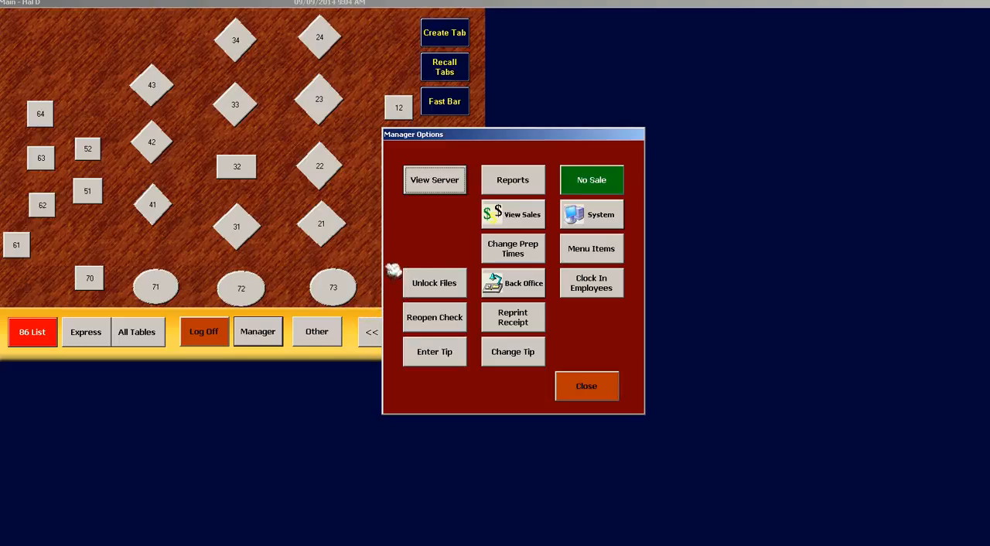
left_click(504, 186)
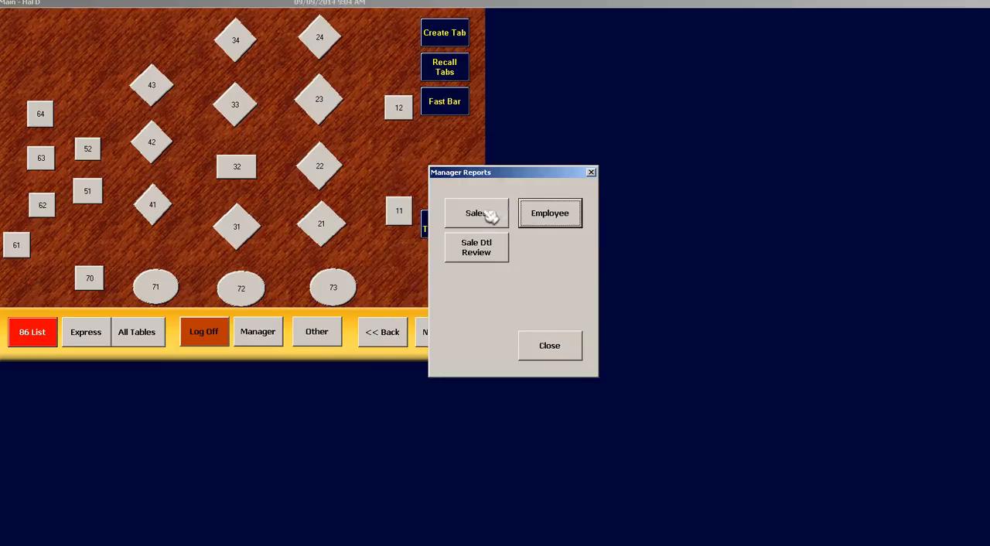
left_click(490, 214)
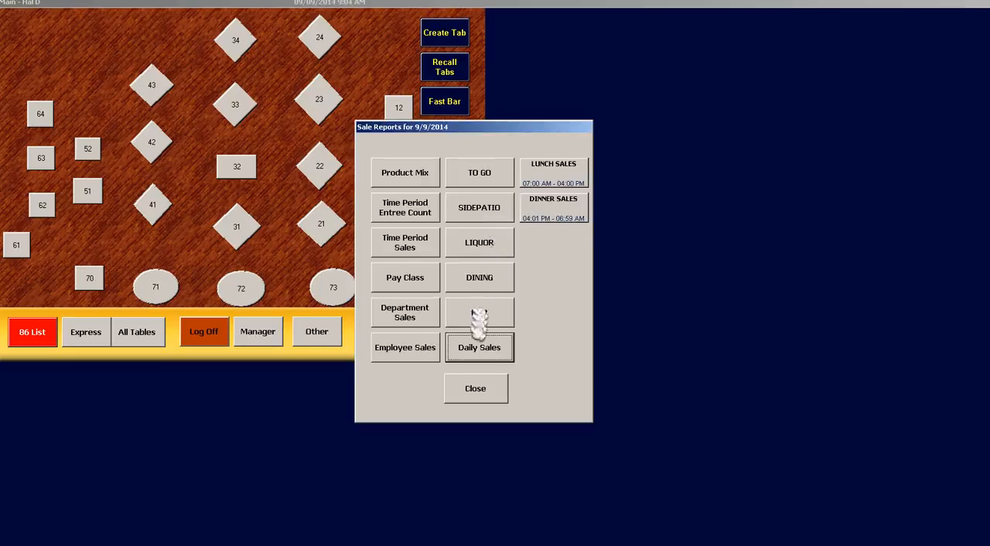
left_click(479, 348)
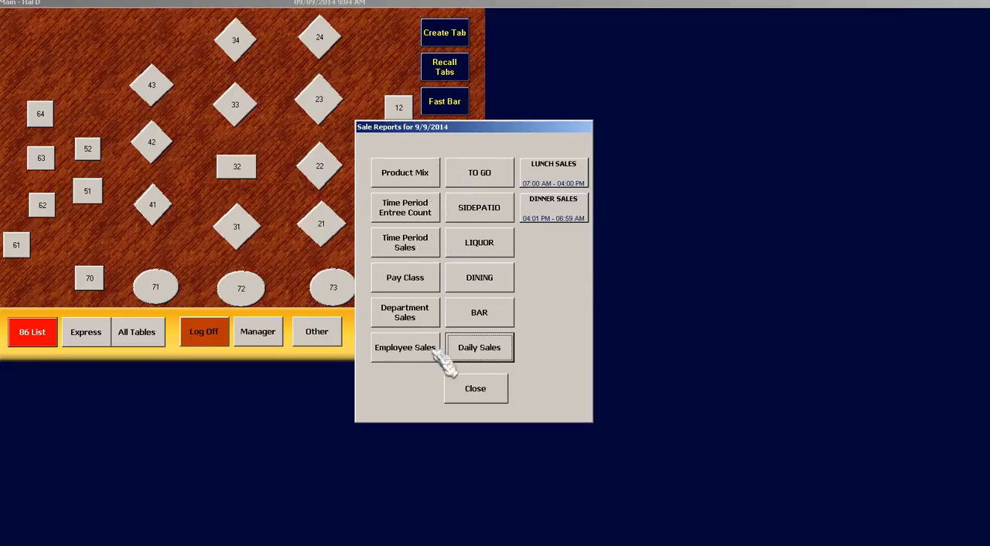
left_click(479, 389)
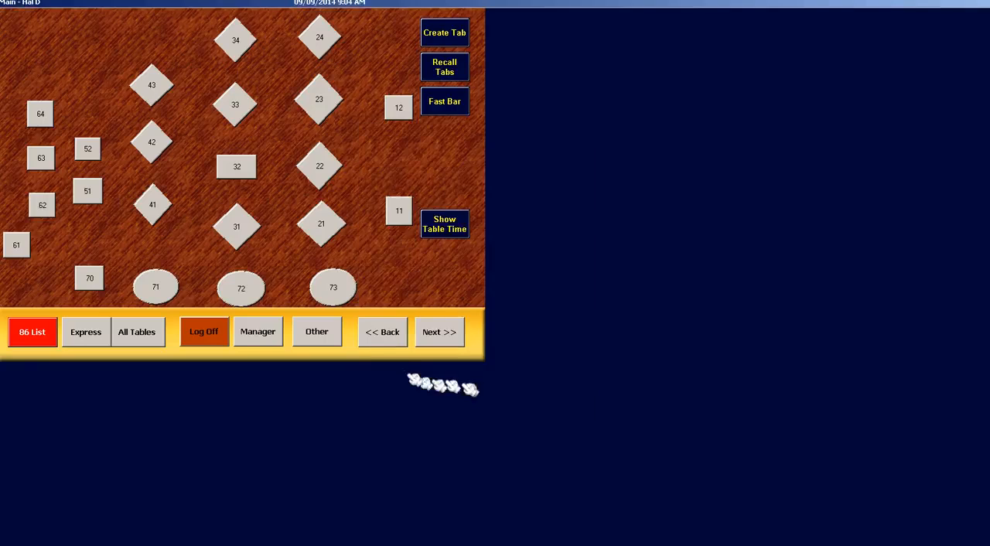
Add Chips and Salsa from the Dinner menu to the 86ed item list and send the change
left_click(267, 332)
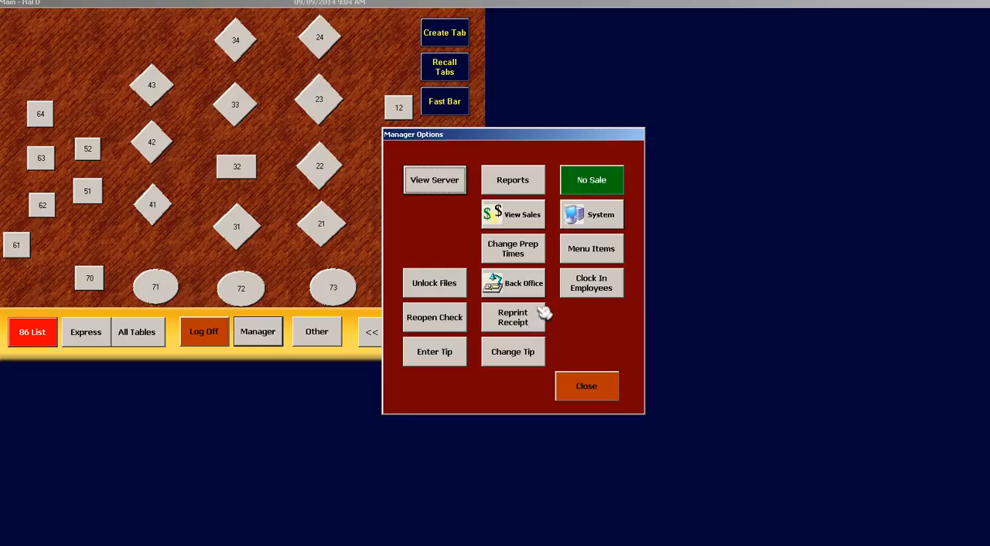
left_click(591, 249)
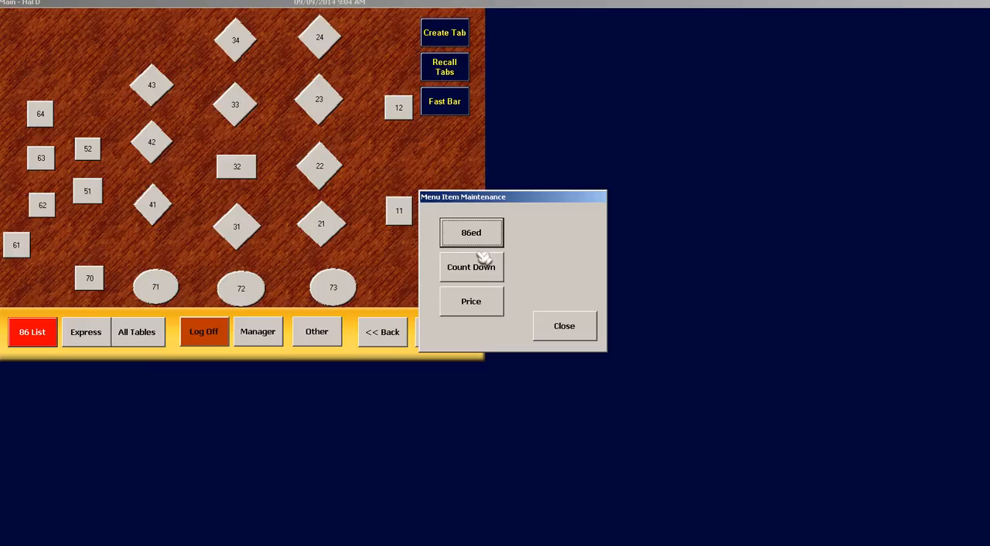
left_click(485, 244)
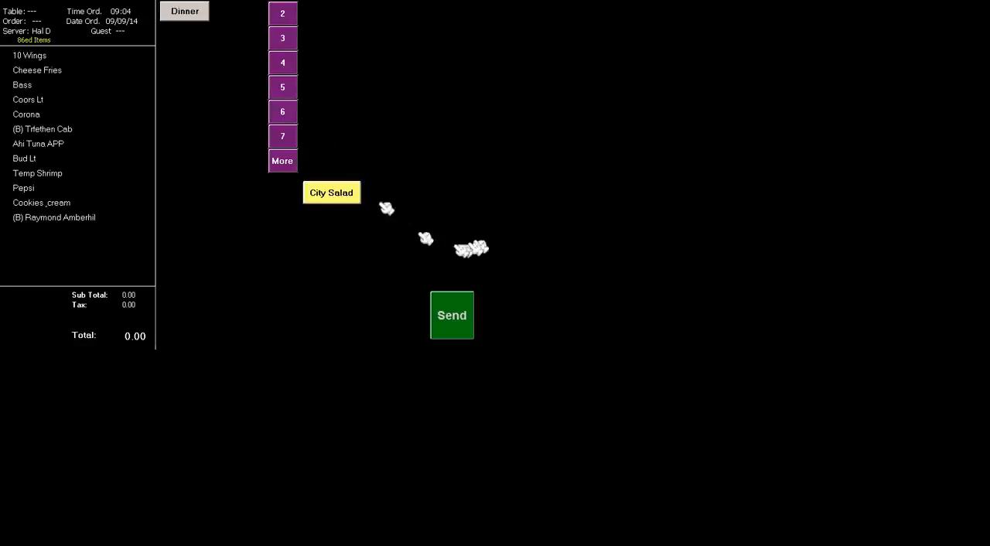
left_click(185, 22)
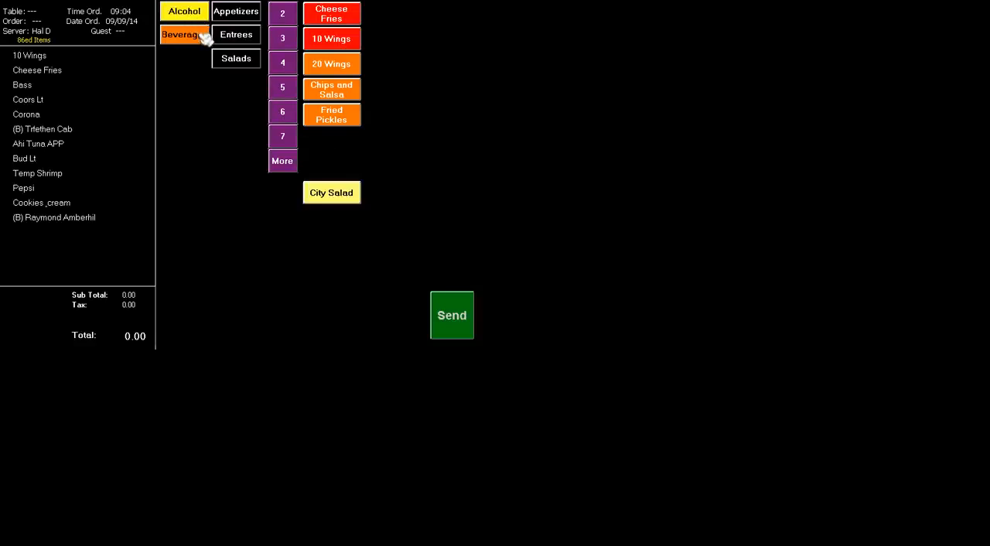
left_click(338, 94)
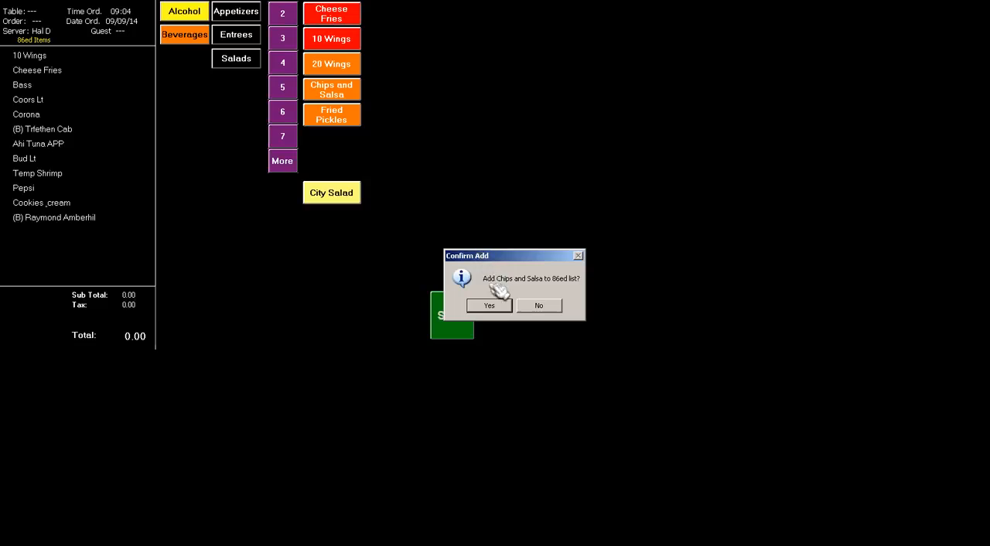
left_click(487, 306)
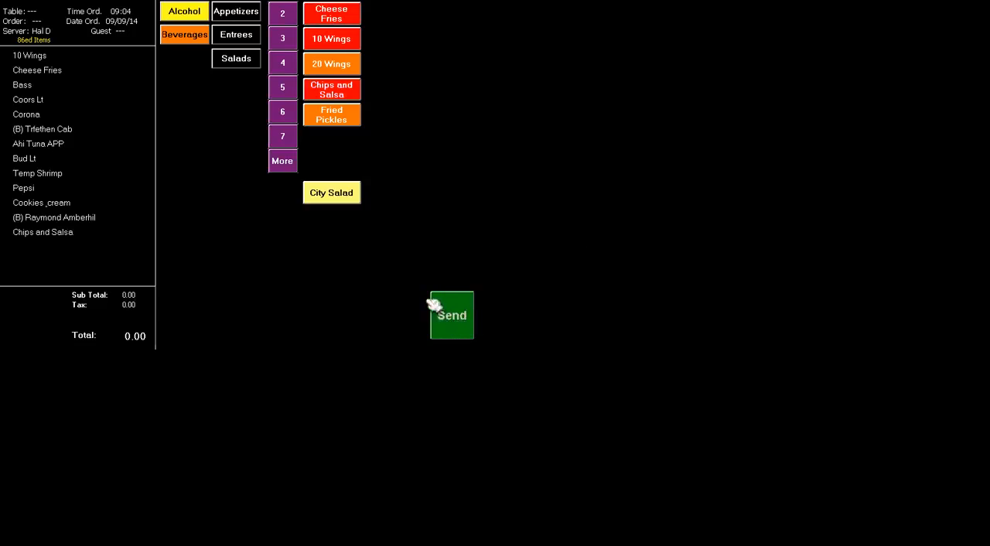
left_click(453, 316)
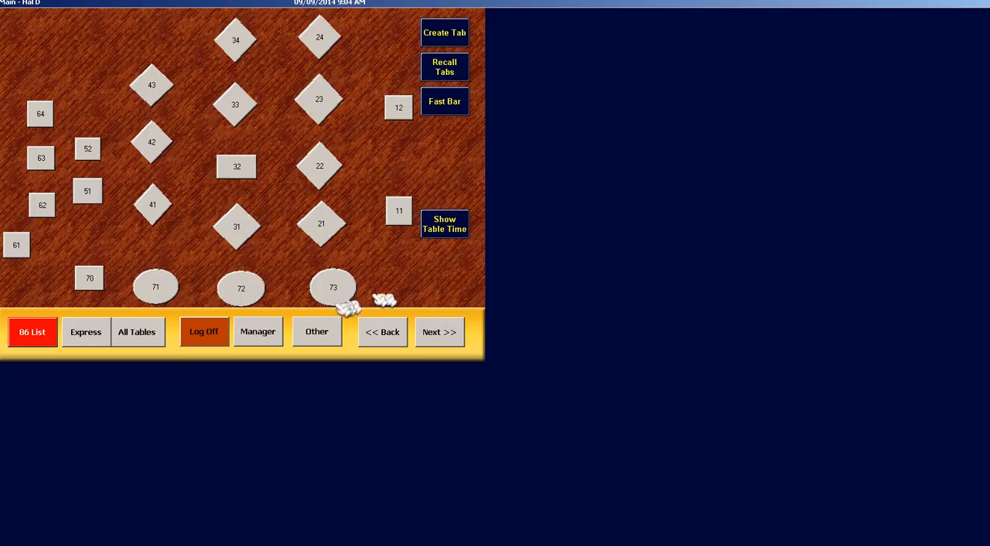
Set the count down quantity of the bottle beer Amstel Lt to 25, send the change, and log off
left_click(255, 331)
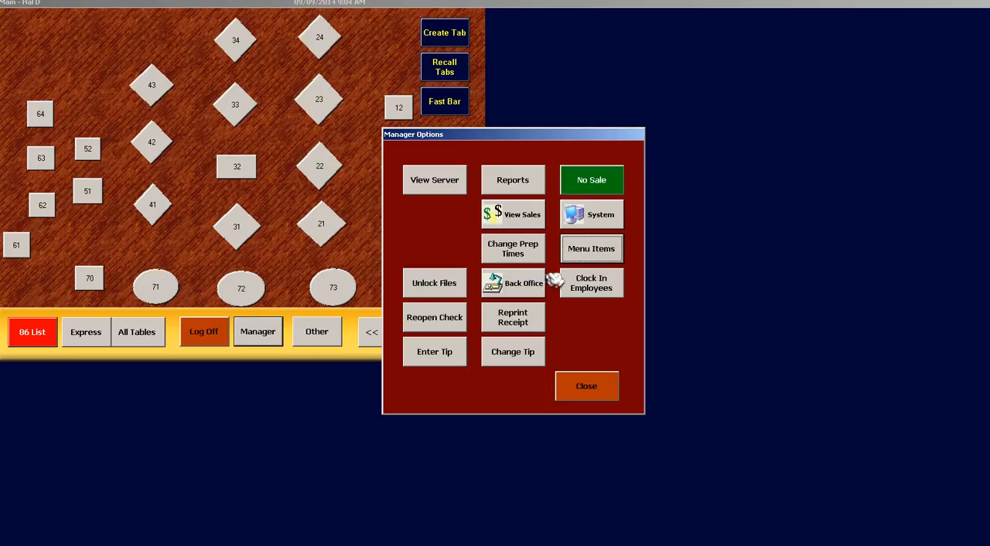
left_click(607, 255)
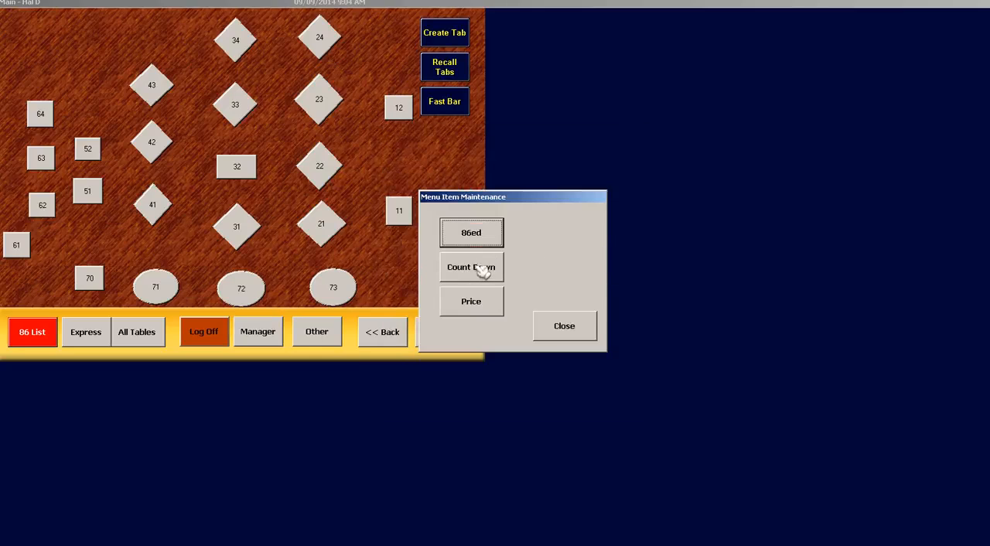
left_click(483, 269)
left_click(183, 11)
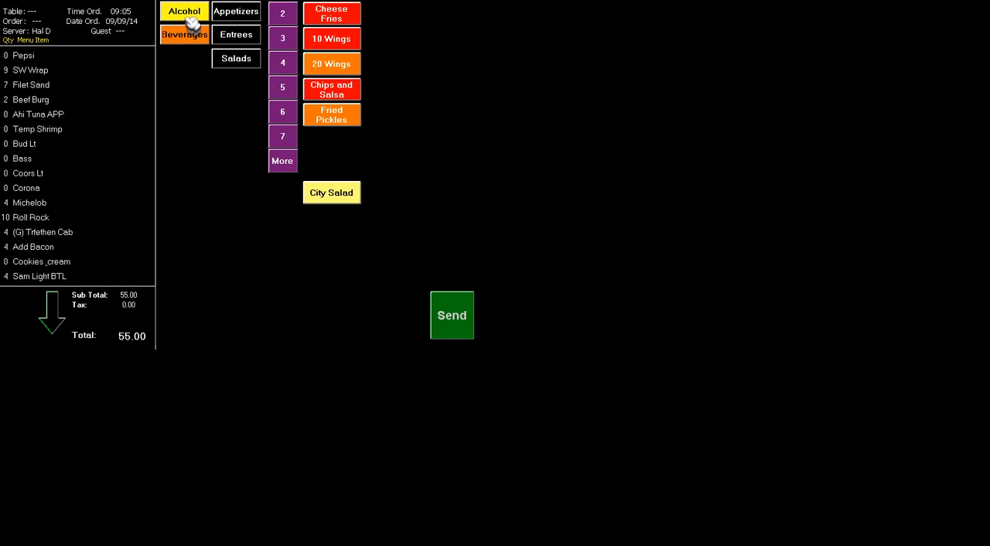
left_click(189, 19)
left_click(190, 62)
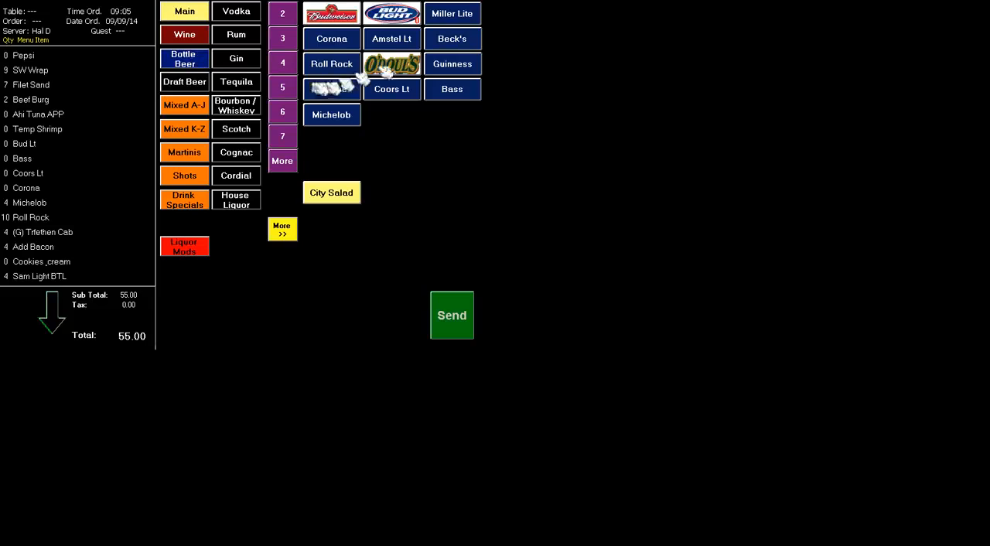
left_click(410, 56)
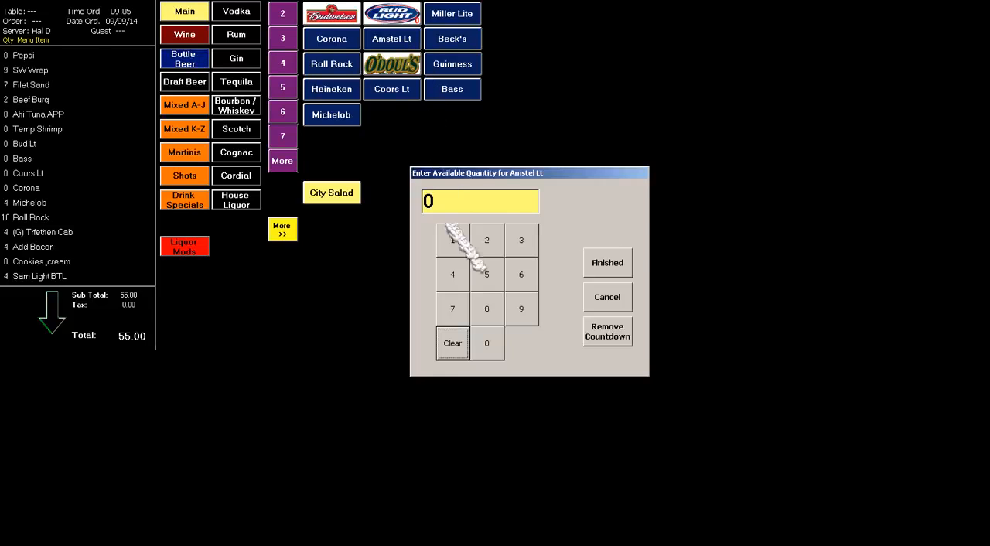
left_click(483, 242)
left_click(482, 274)
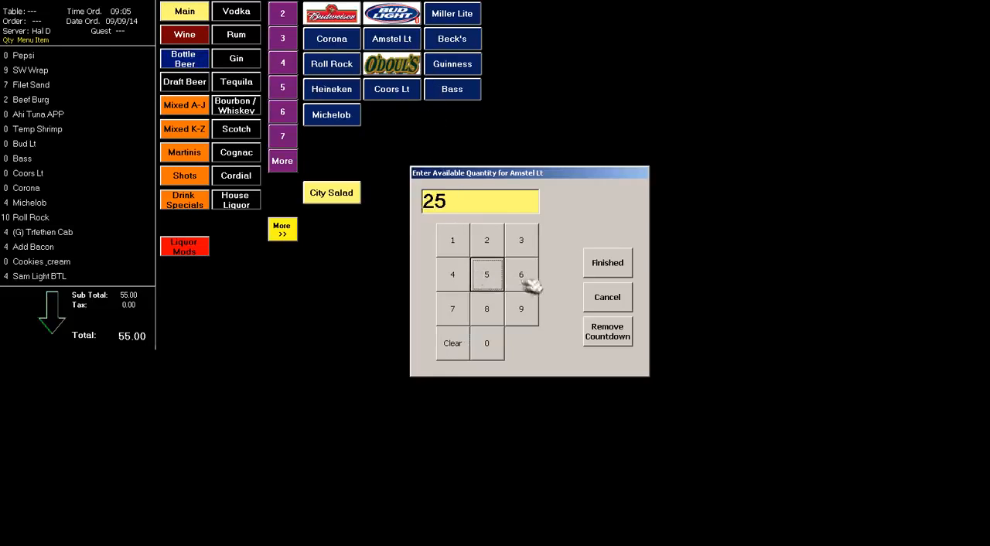
left_click(608, 263)
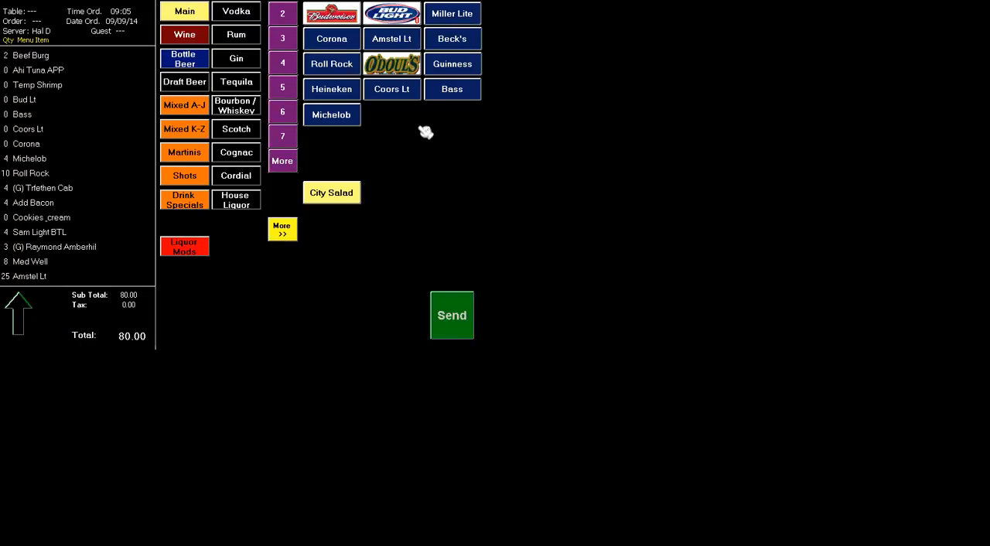
left_click(454, 328)
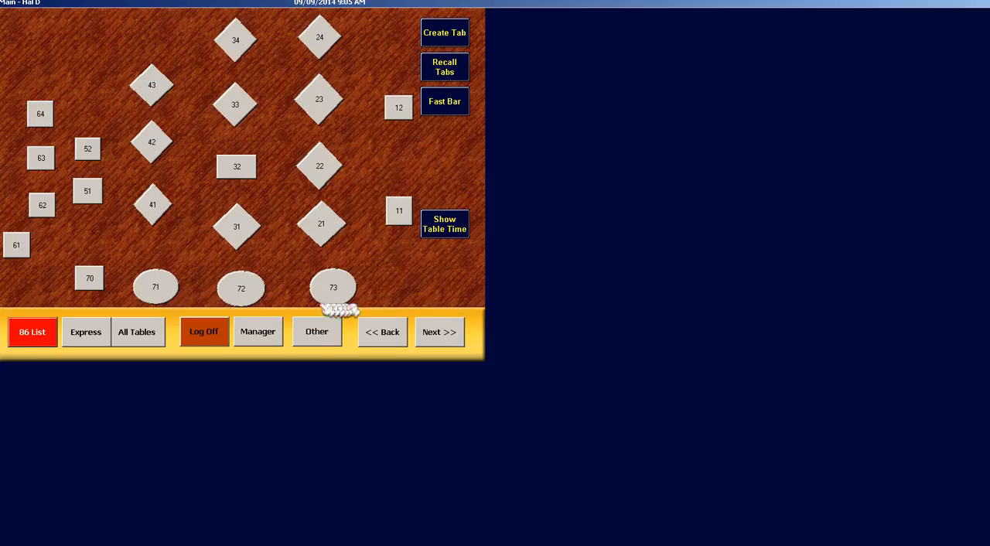
left_click(223, 331)
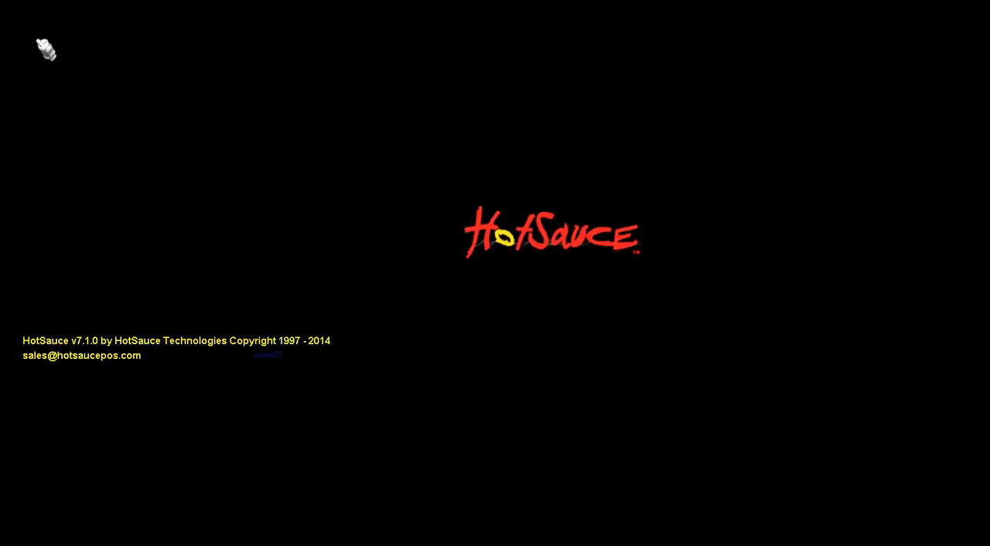
left_click(44, 47)
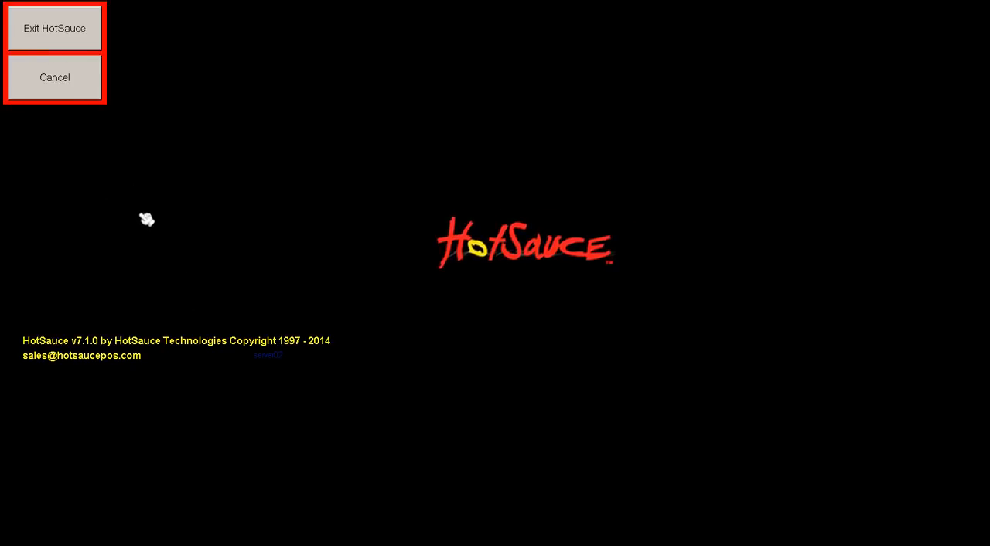
right_click(594, 541)
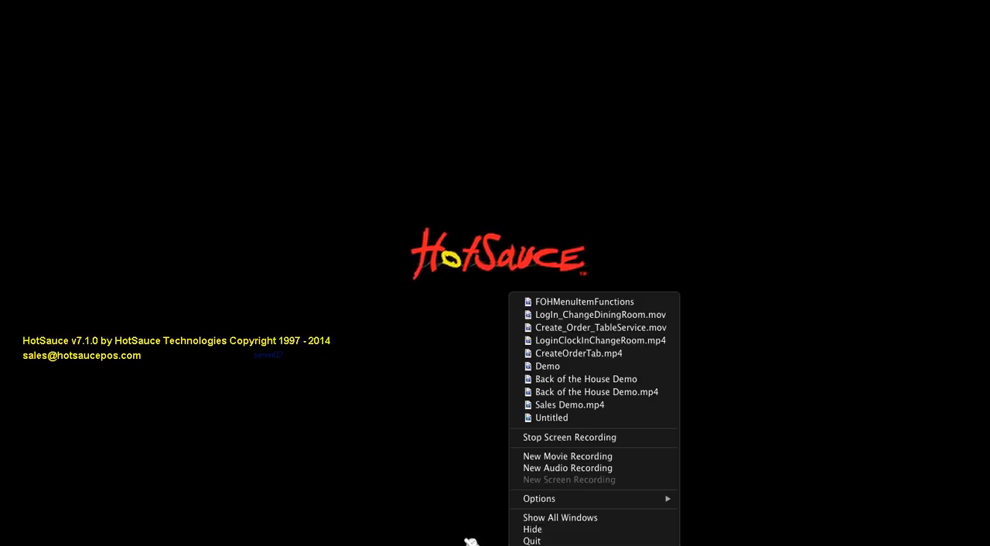